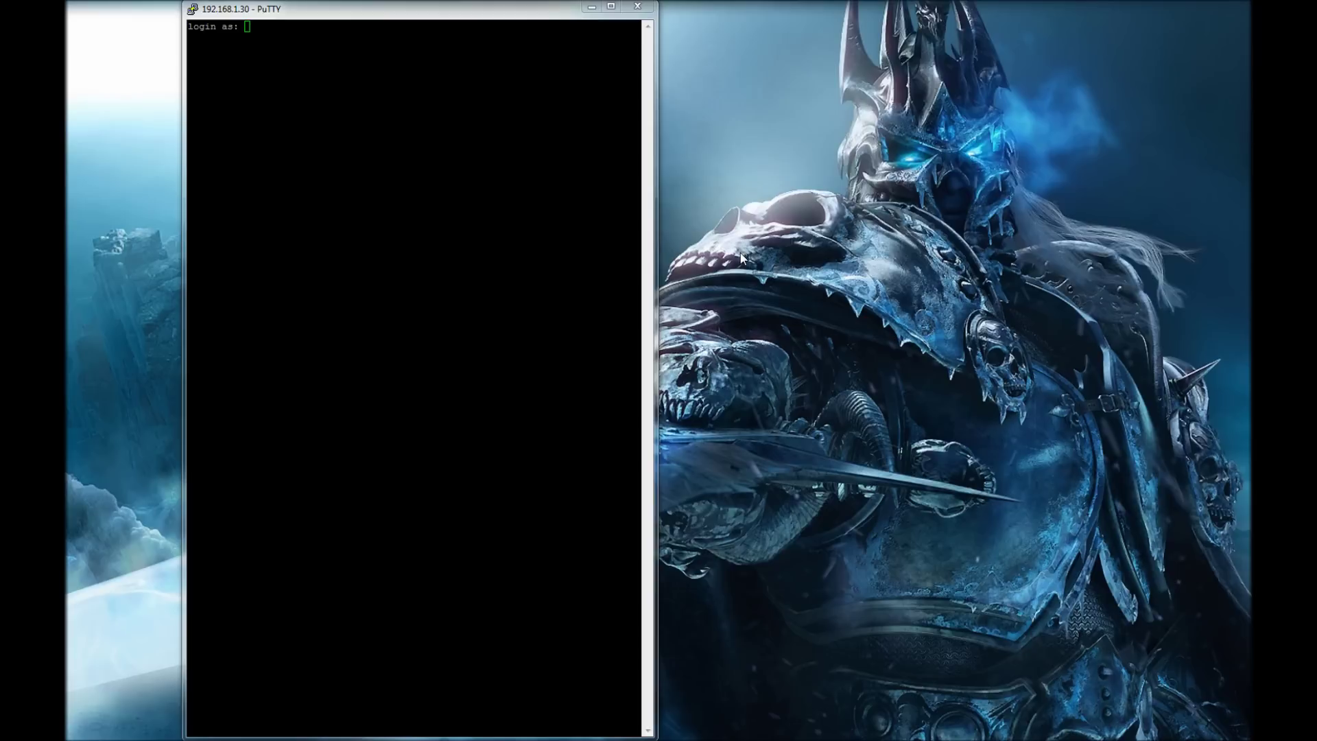
Focus the PuTTY terminal at the Raspberry Pi's login prompt.
{"action": "left_click", "coordinate": [373, 81]}
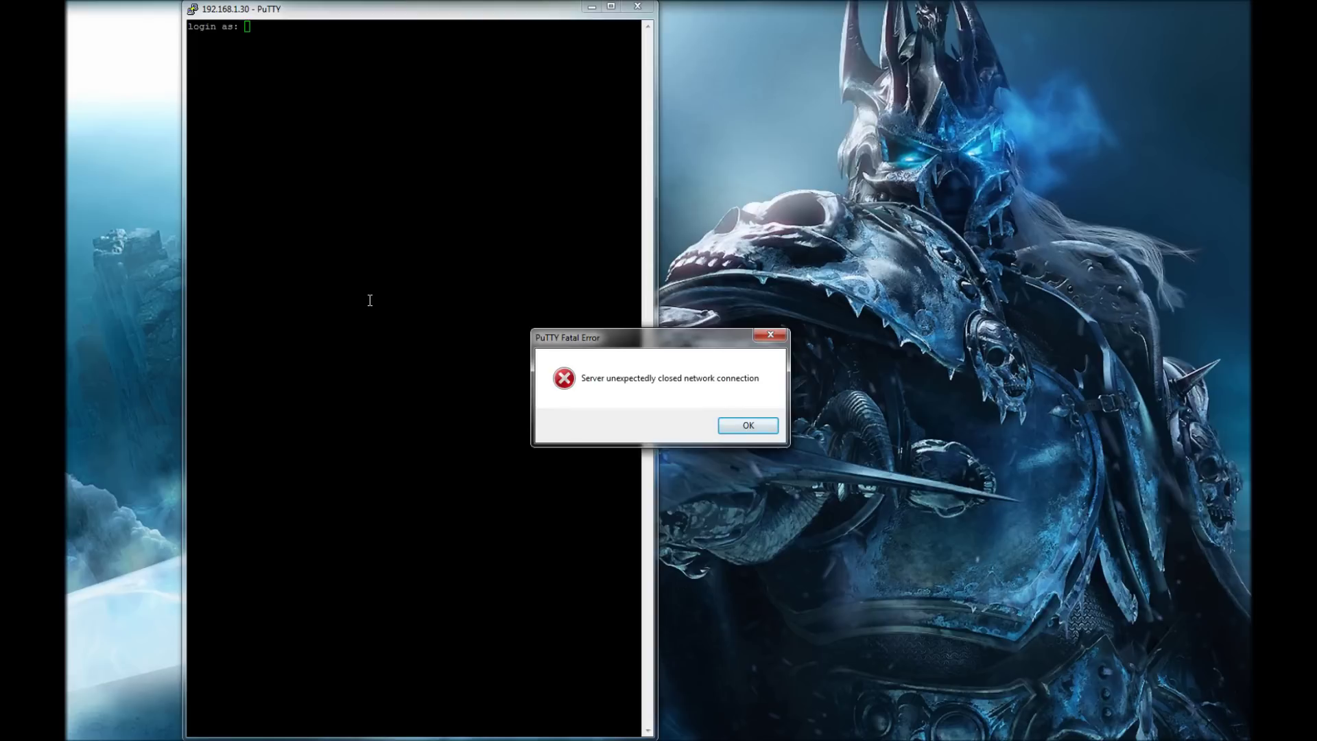
Dismiss the error, close the dead window and reconnect PuTTY to 192.168.1.30.
{"action": "left_click", "coordinate": [758, 427]}
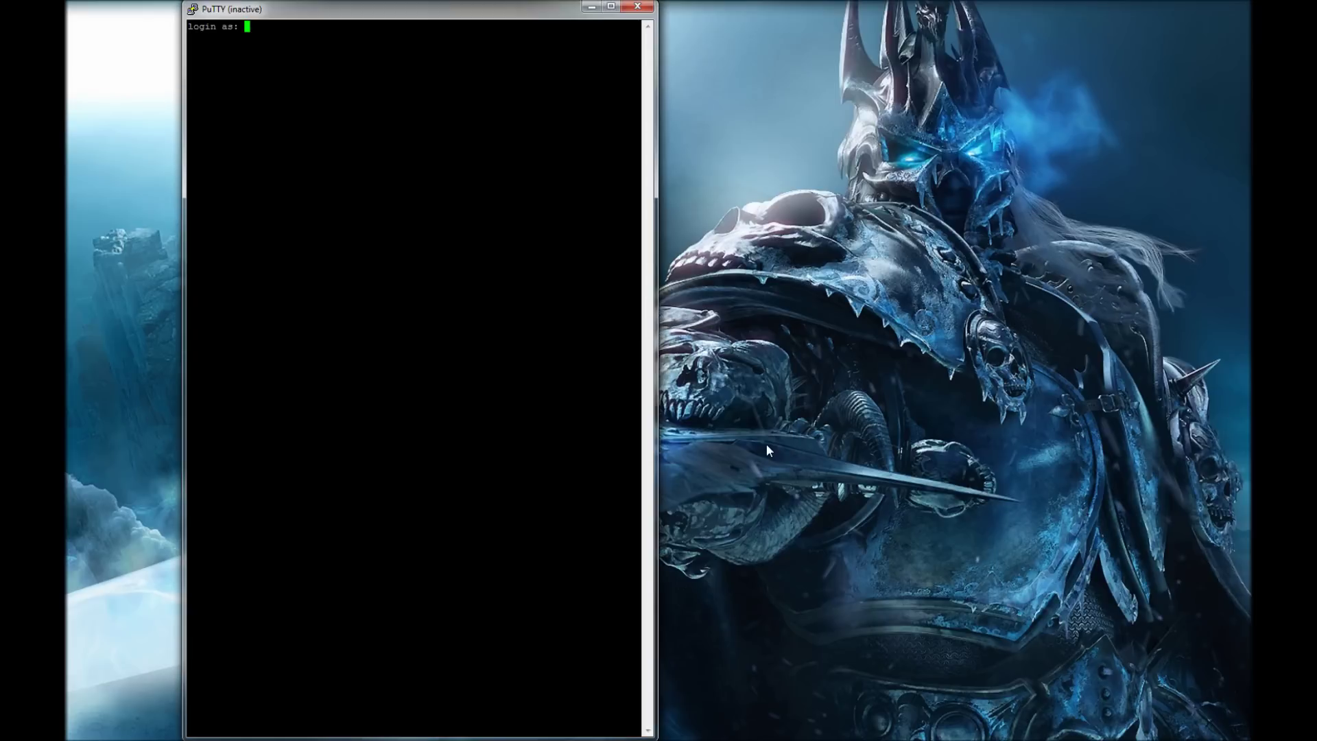
{"action": "left_click", "coordinate": [637, 6]}
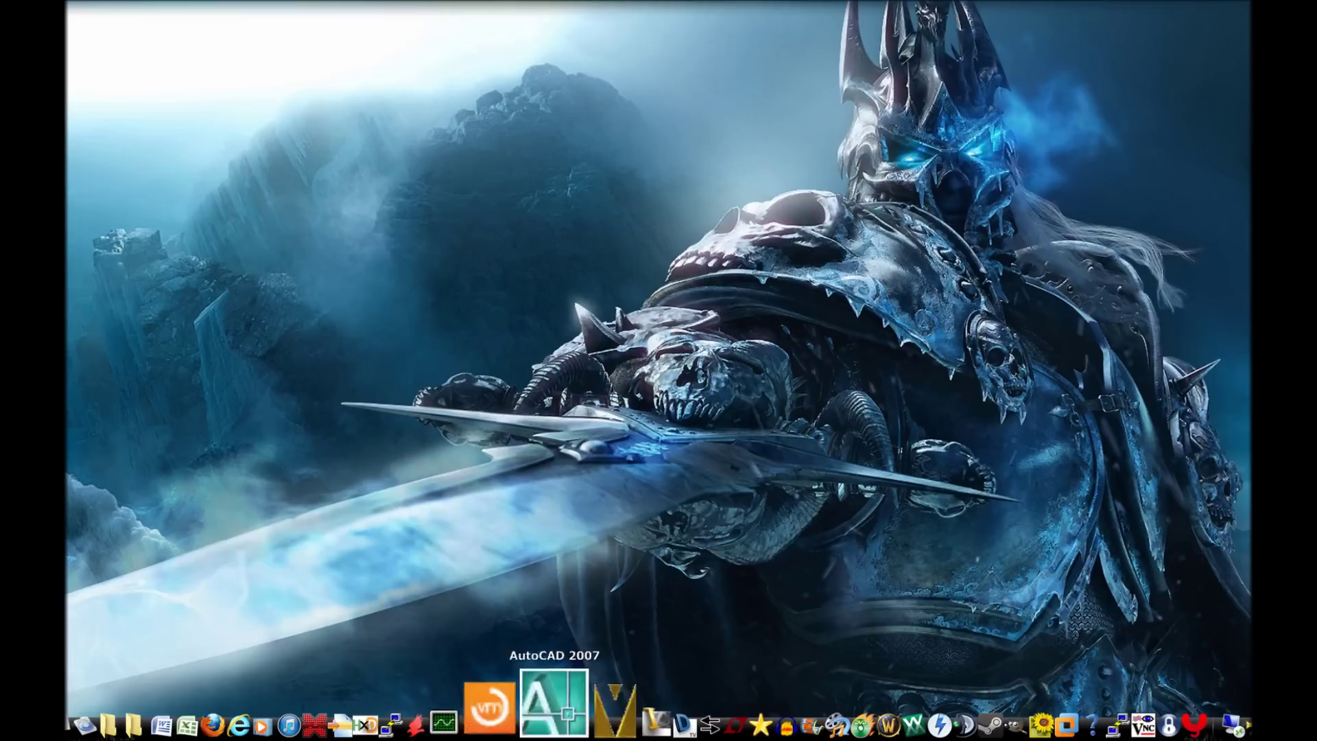
{"action": "left_click", "coordinate": [451, 713]}
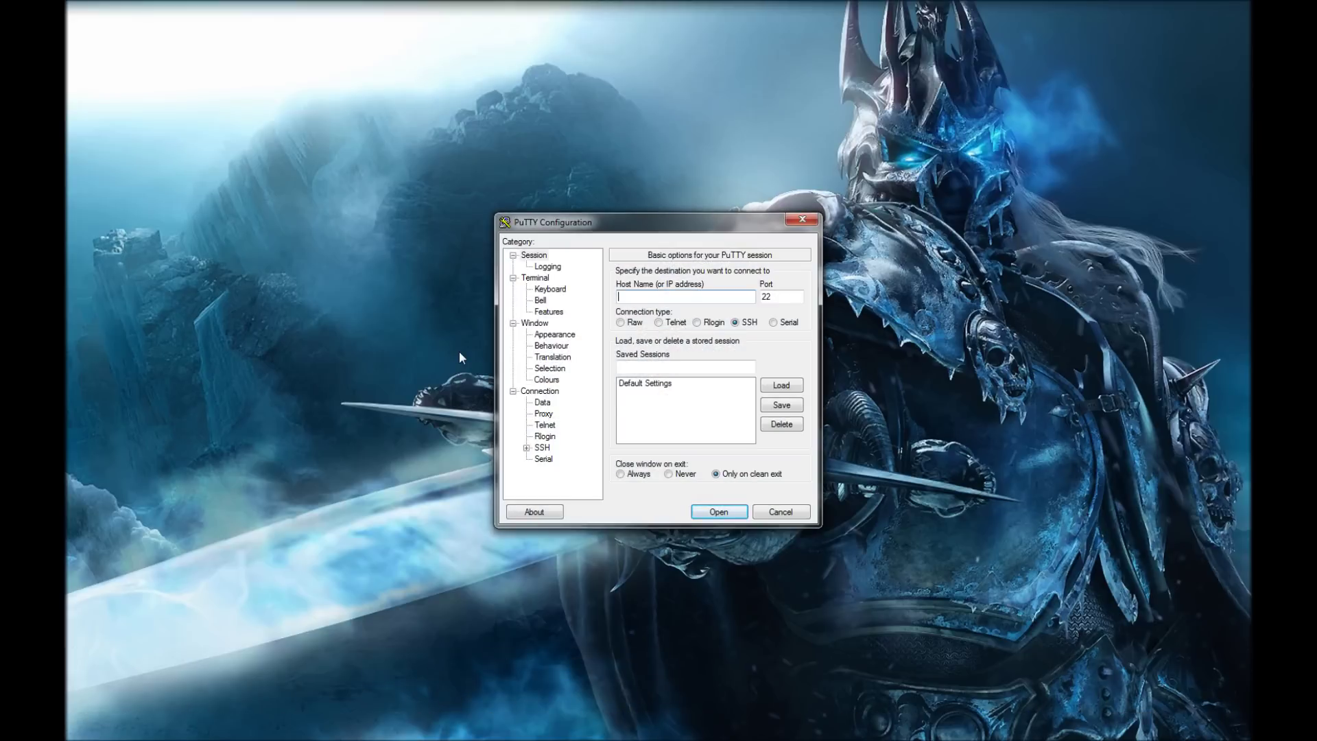
{"action": "type", "text": "192.168.1.30"}
{"action": "key", "text": "Return"}
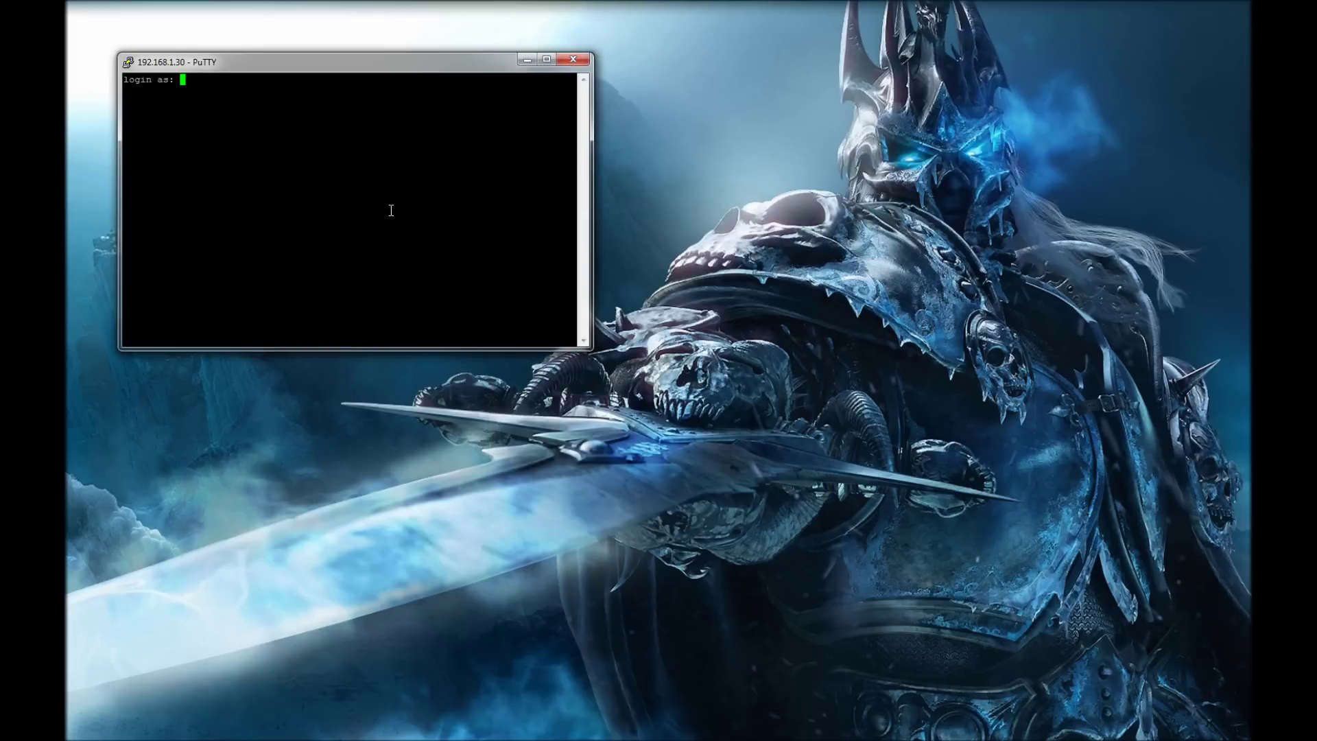
Log in as user pi and confirm the shell returns fresh prompts.
{"action": "type", "text": "pi"}
{"action": "key", "text": "Return"}
{"action": "key", "text": "Return"}
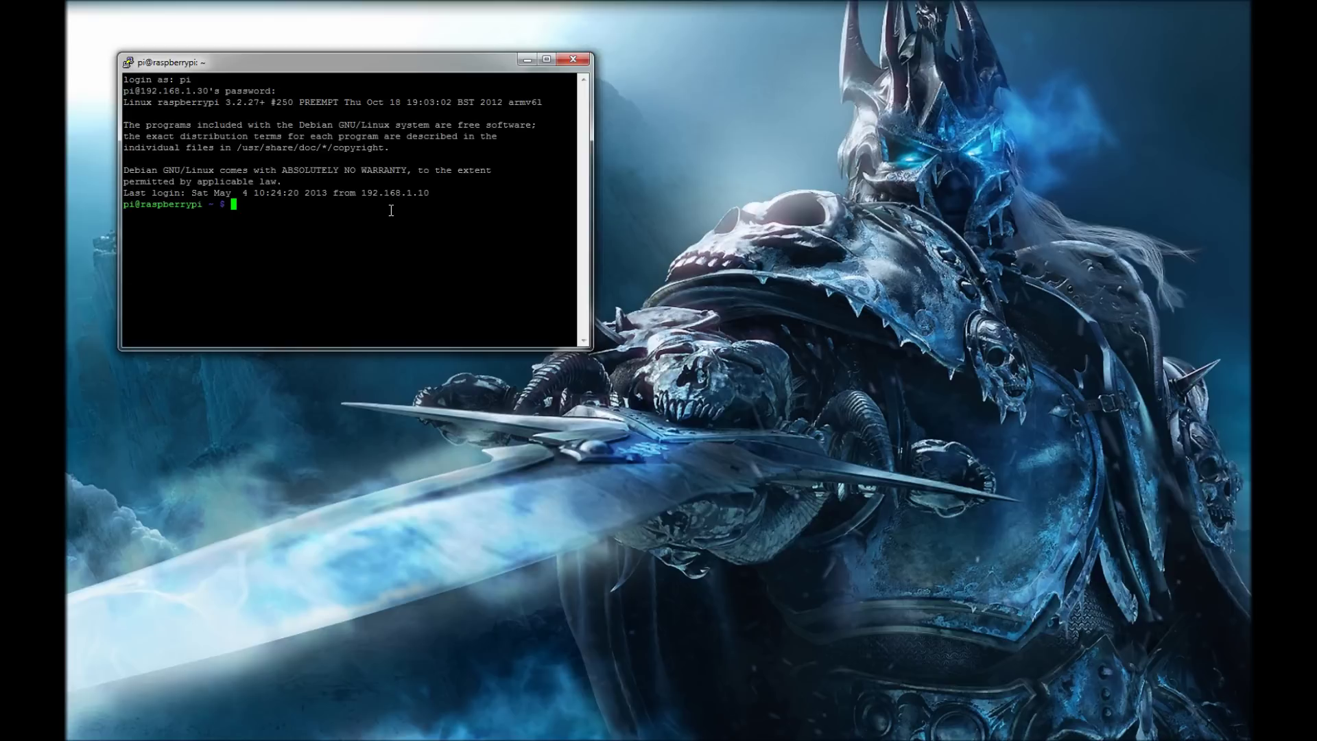
{"action": "key", "text": "Return"}
{"action": "key", "text": "Return"}
{"action": "key", "text": "Return"}
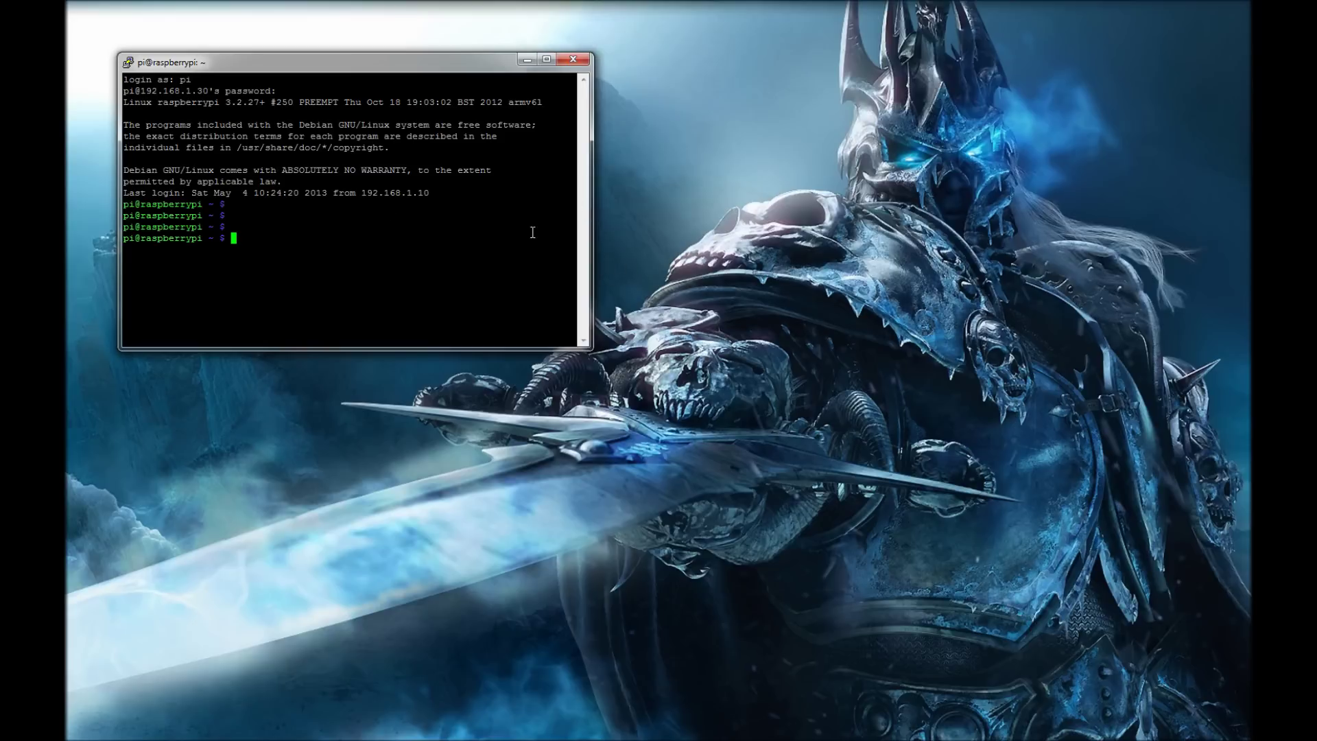
Stretch the terminal window much taller, repositioning it near the top of the screen.
{"action": "left_click_drag", "start_coordinate": [402, 348], "coordinate": [402, 645]}
{"action": "left_click_drag", "start_coordinate": [360, 61], "coordinate": [378, 8]}
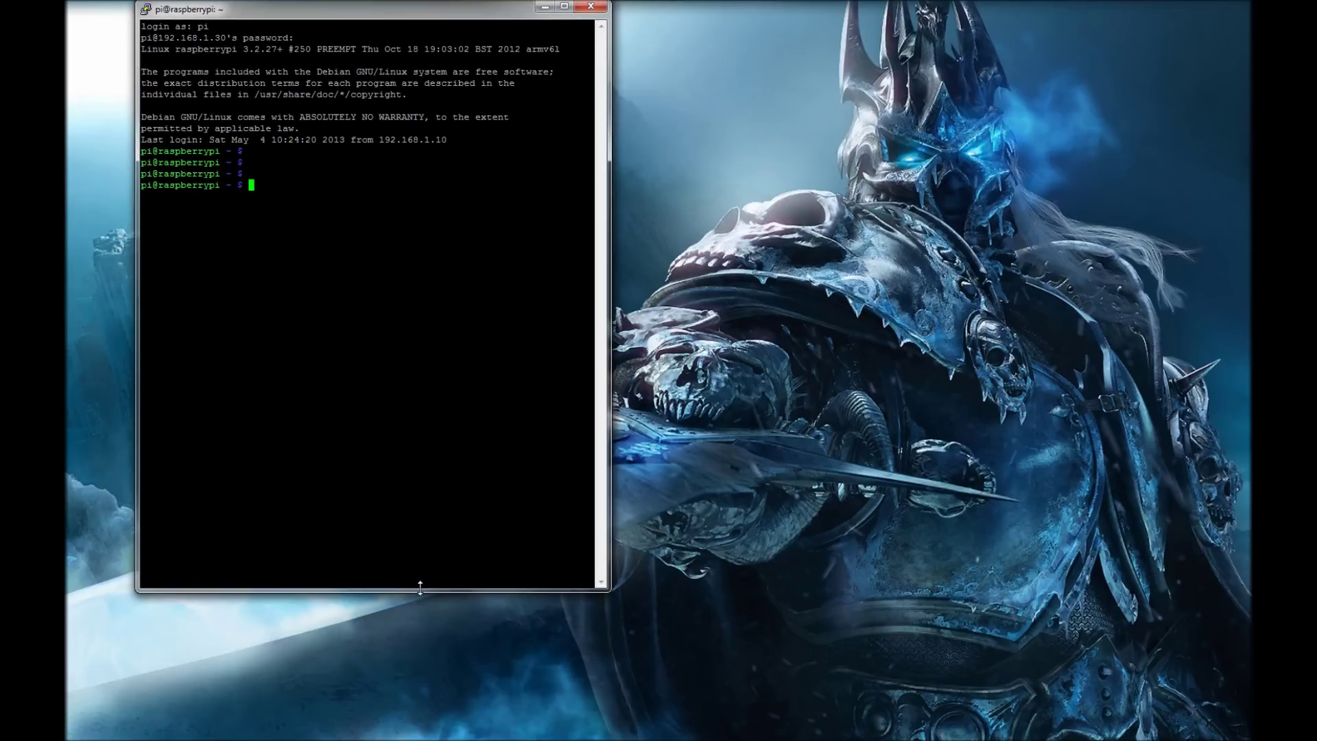
{"action": "left_click_drag", "start_coordinate": [419, 588], "coordinate": [432, 681]}
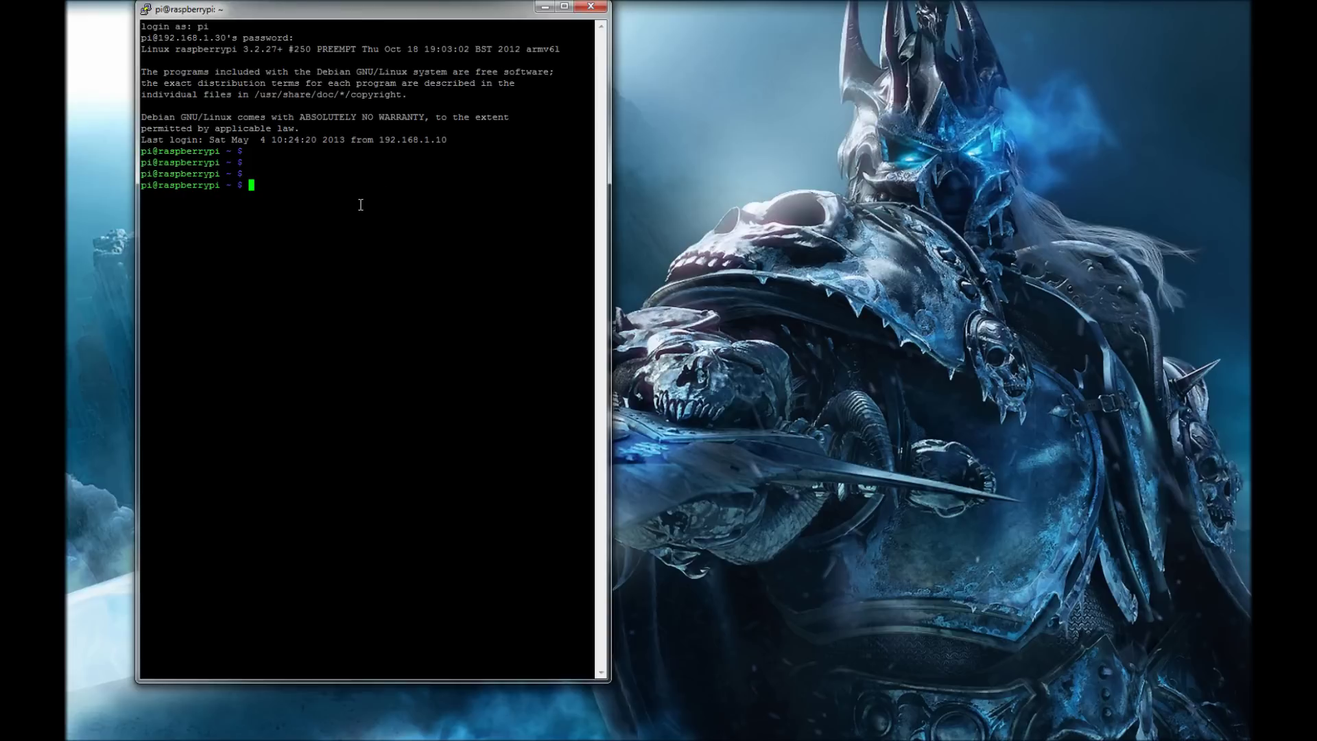
Run sudo raspi-config in the Pi's shell.
{"action": "key", "text": "Return"}
{"action": "key", "text": "Return"}
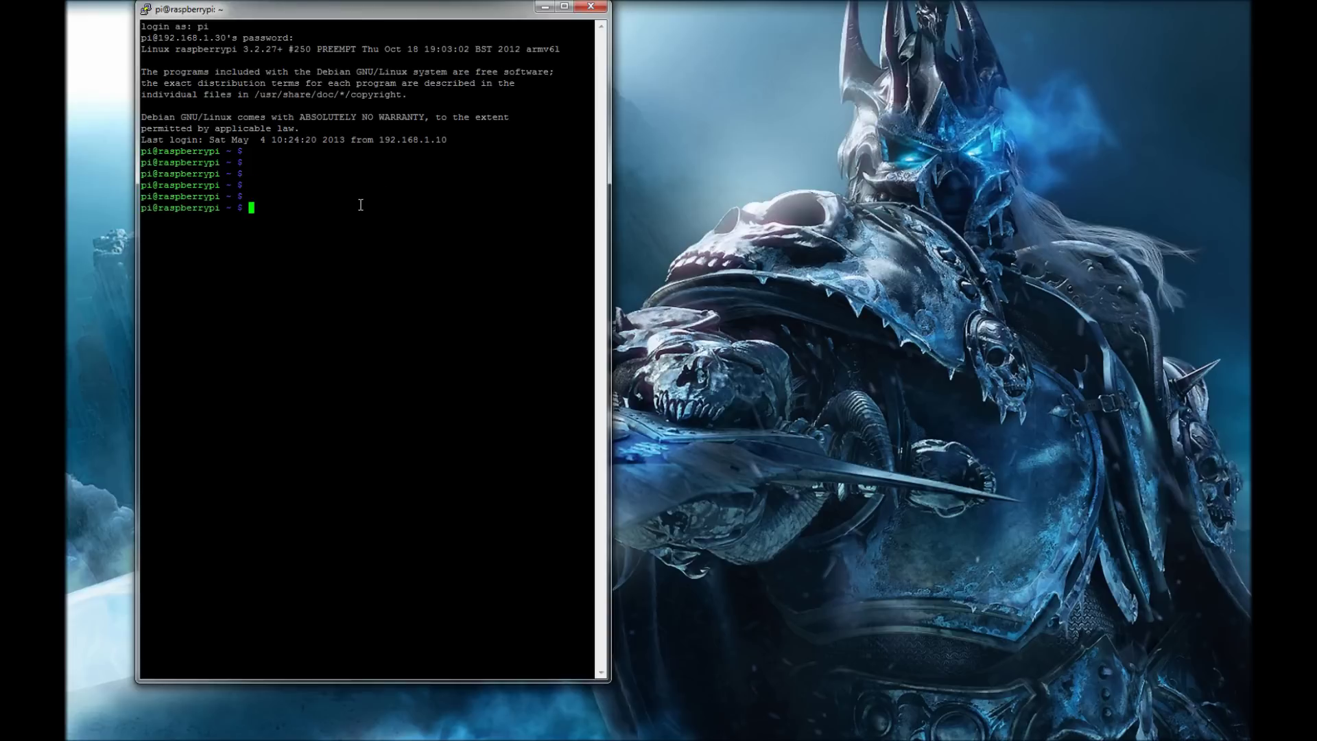
{"action": "type", "text": "sudo raspi-config"}
{"action": "key", "text": "Return"}
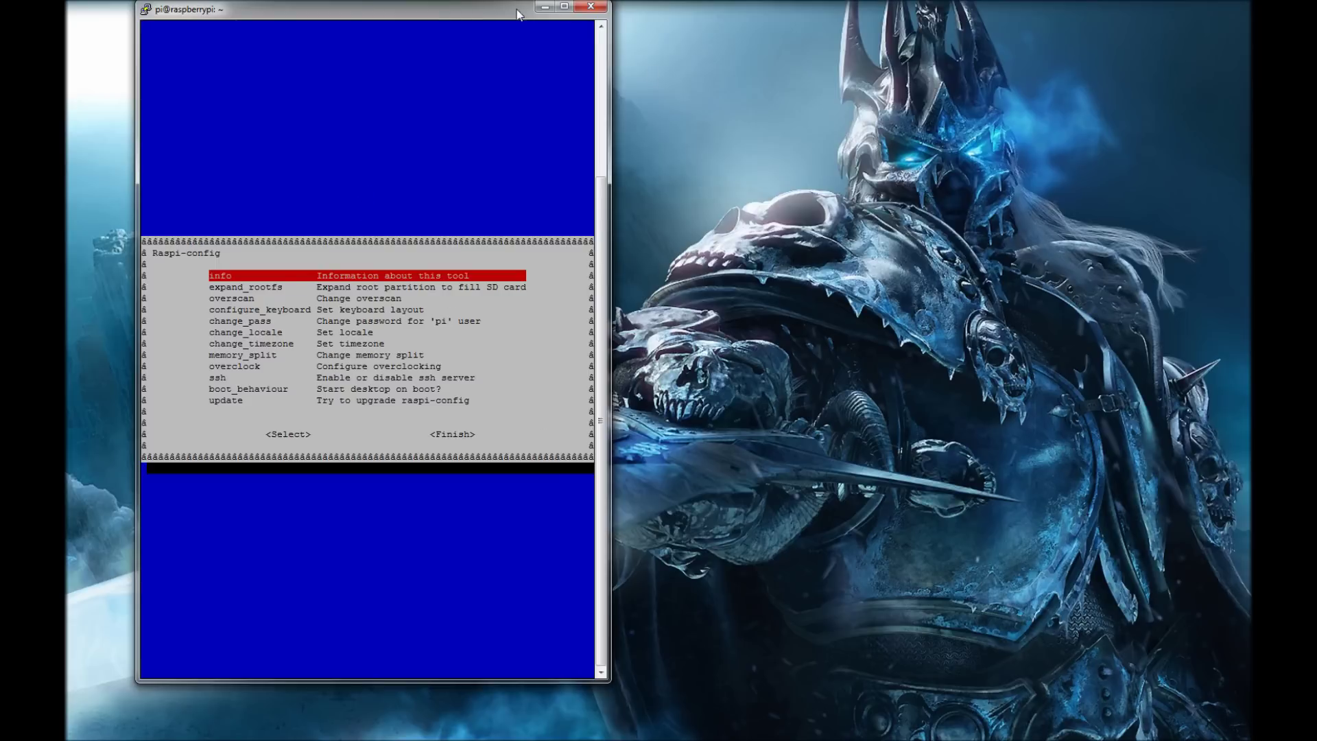
Maximize and restore the terminal, then recentre it and shorten it slightly.
{"action": "left_click", "coordinate": [564, 7]}
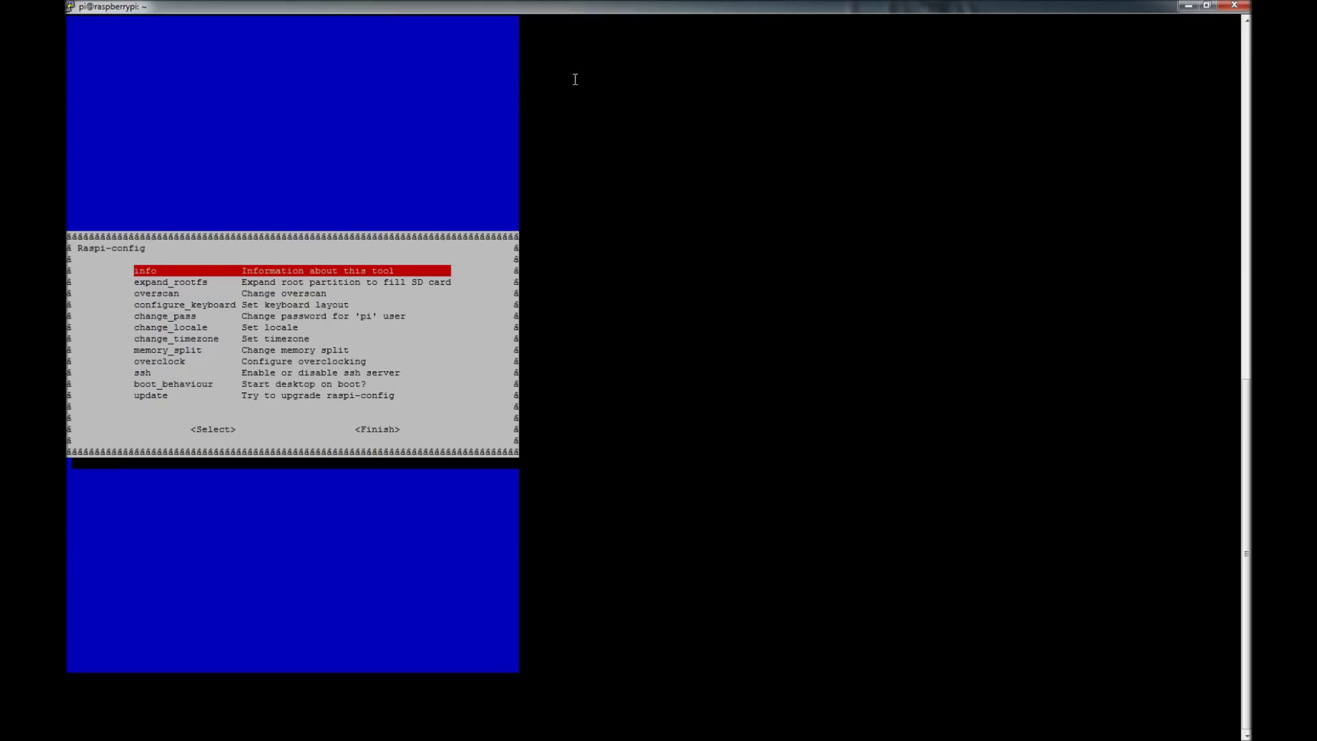
{"action": "left_click", "coordinate": [1209, 7]}
{"action": "left_click_drag", "start_coordinate": [451, 7], "coordinate": [492, 12]}
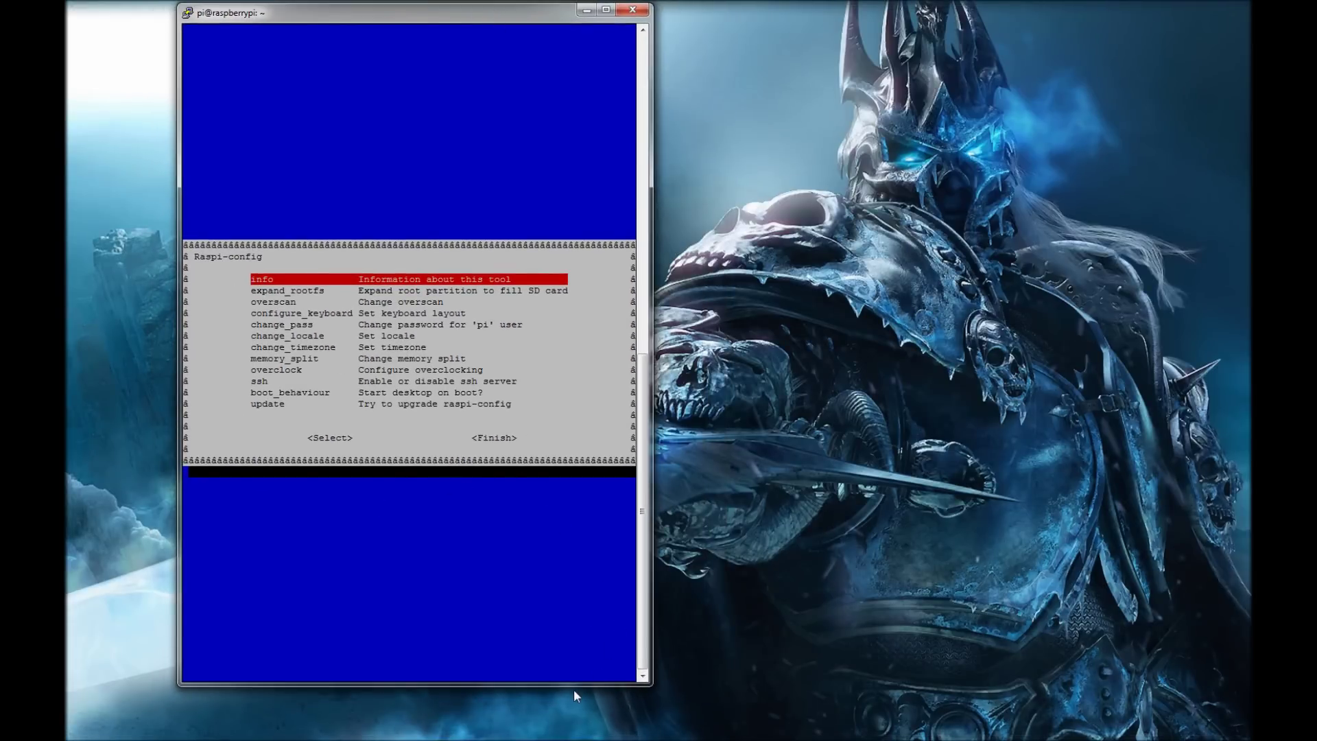
{"action": "left_click_drag", "start_coordinate": [576, 684], "coordinate": [577, 641]}
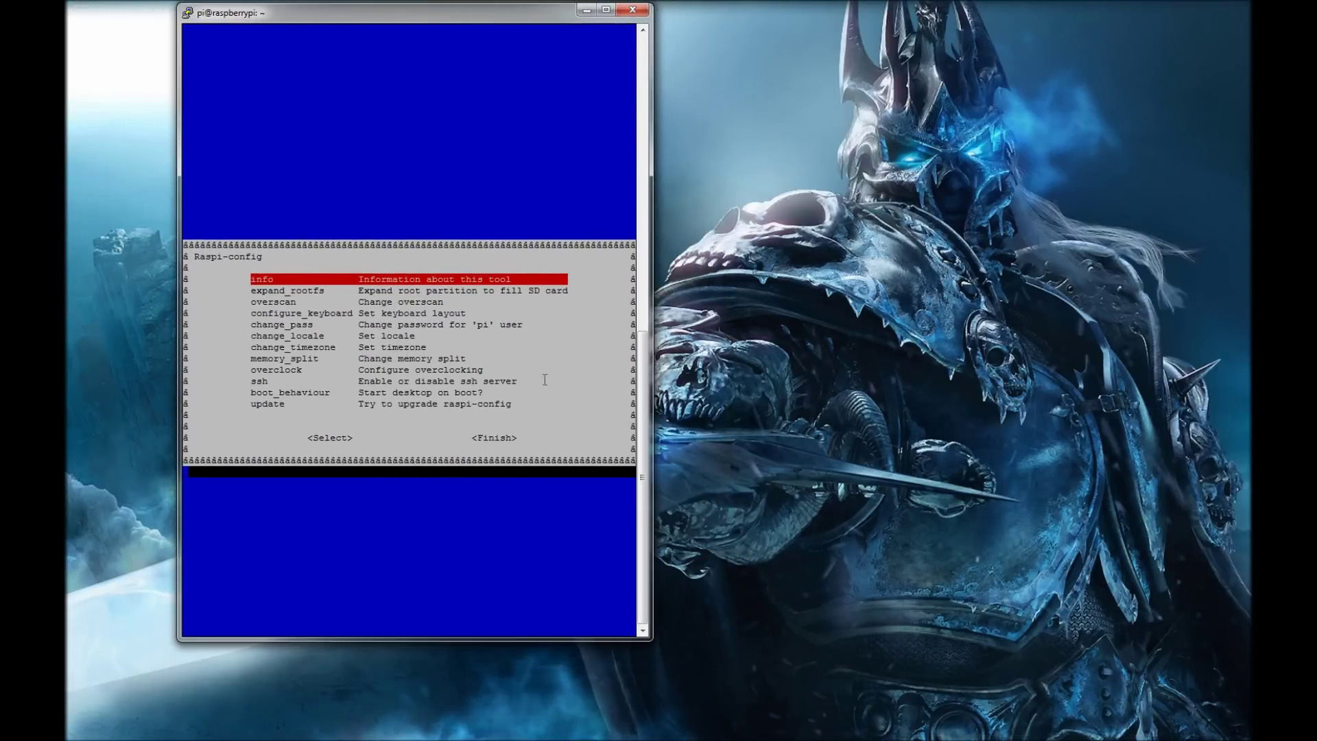
Move the raspi-config menu highlight to the overclock option.
{"action": "key", "text": "Down"}
{"action": "key", "text": "Down"}
{"action": "key", "text": "Down"}
{"action": "key", "text": "Down"}
{"action": "key", "text": "Down"}
{"action": "key", "text": "Down"}
{"action": "key", "text": "Down"}
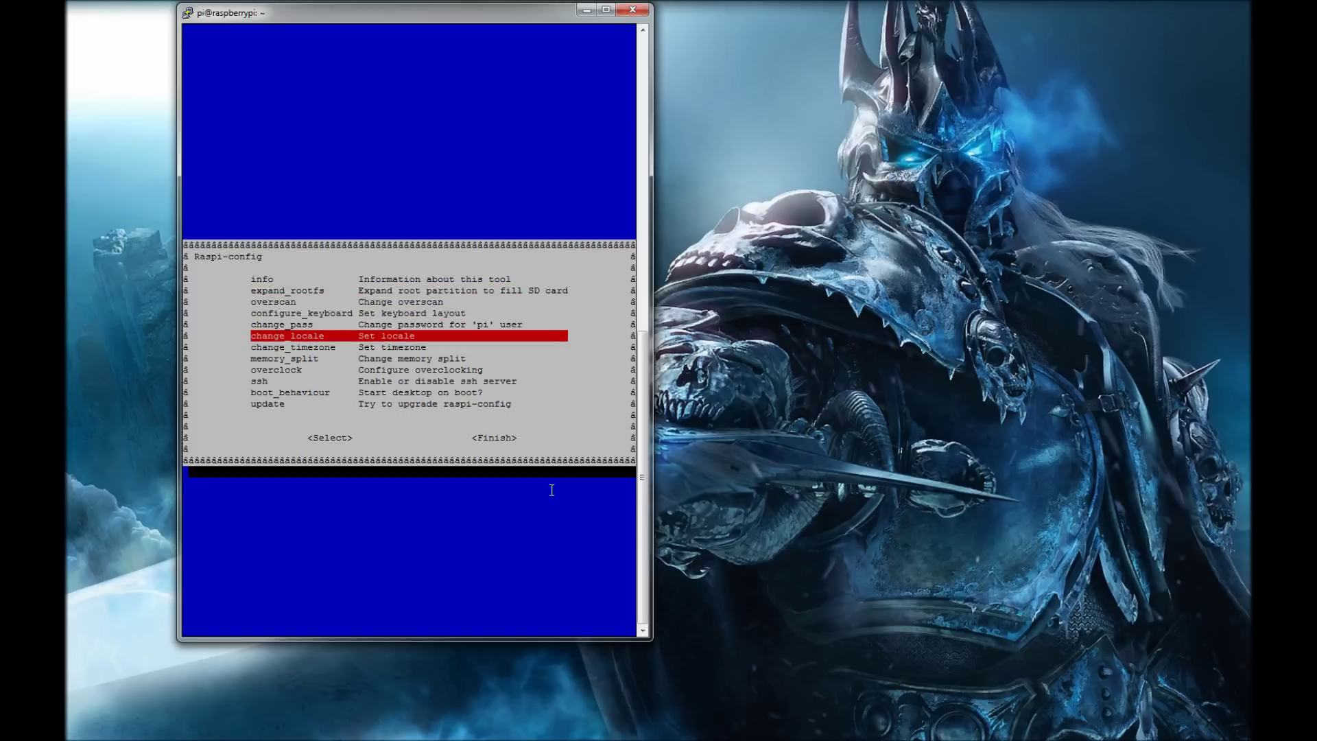
{"action": "key", "text": "Down"}
{"action": "key", "text": "Down"}
{"action": "key", "text": "Up"}
{"action": "key", "text": "Up"}
{"action": "key", "text": "Down"}
{"action": "key", "text": "Down"}
{"action": "key", "text": "Down"}
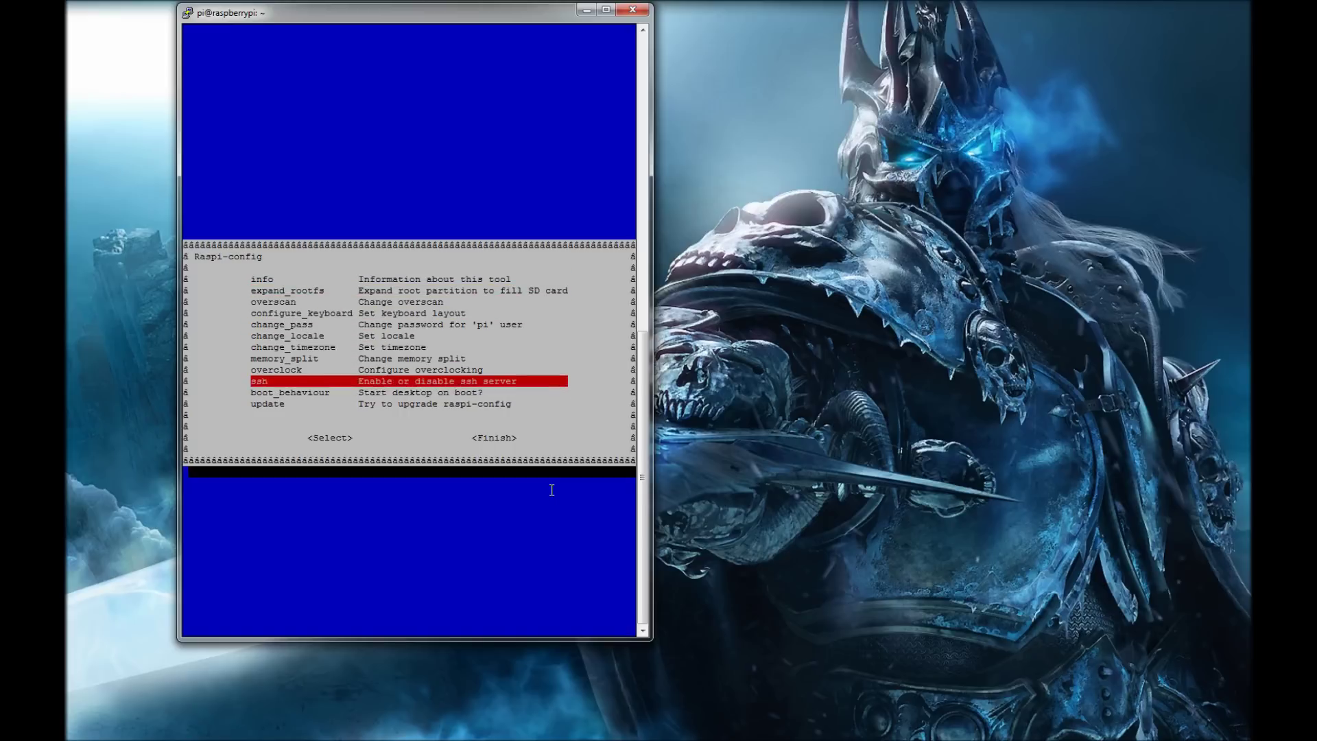
{"action": "key", "text": "Up"}
{"action": "key", "text": "Up"}
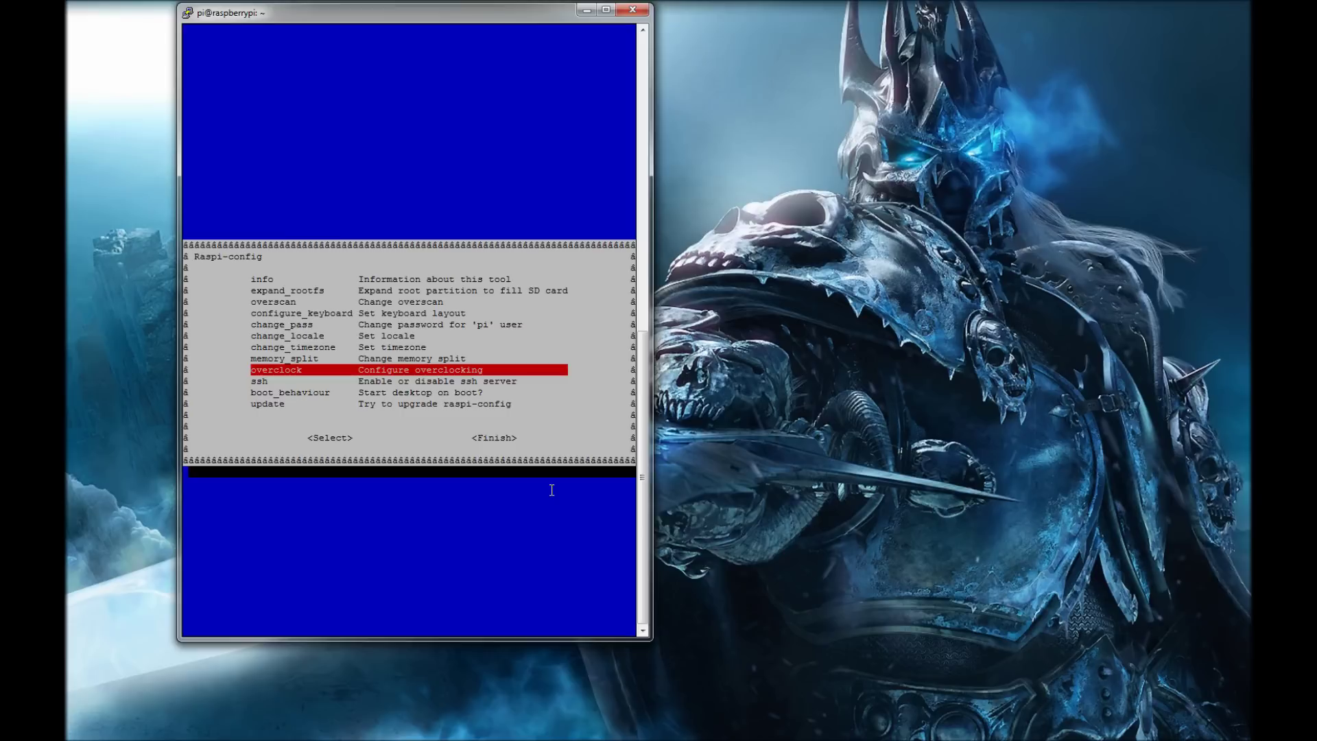
Select the overclock entry to display the lifetime-reduction warning.
{"action": "key", "text": "Return"}
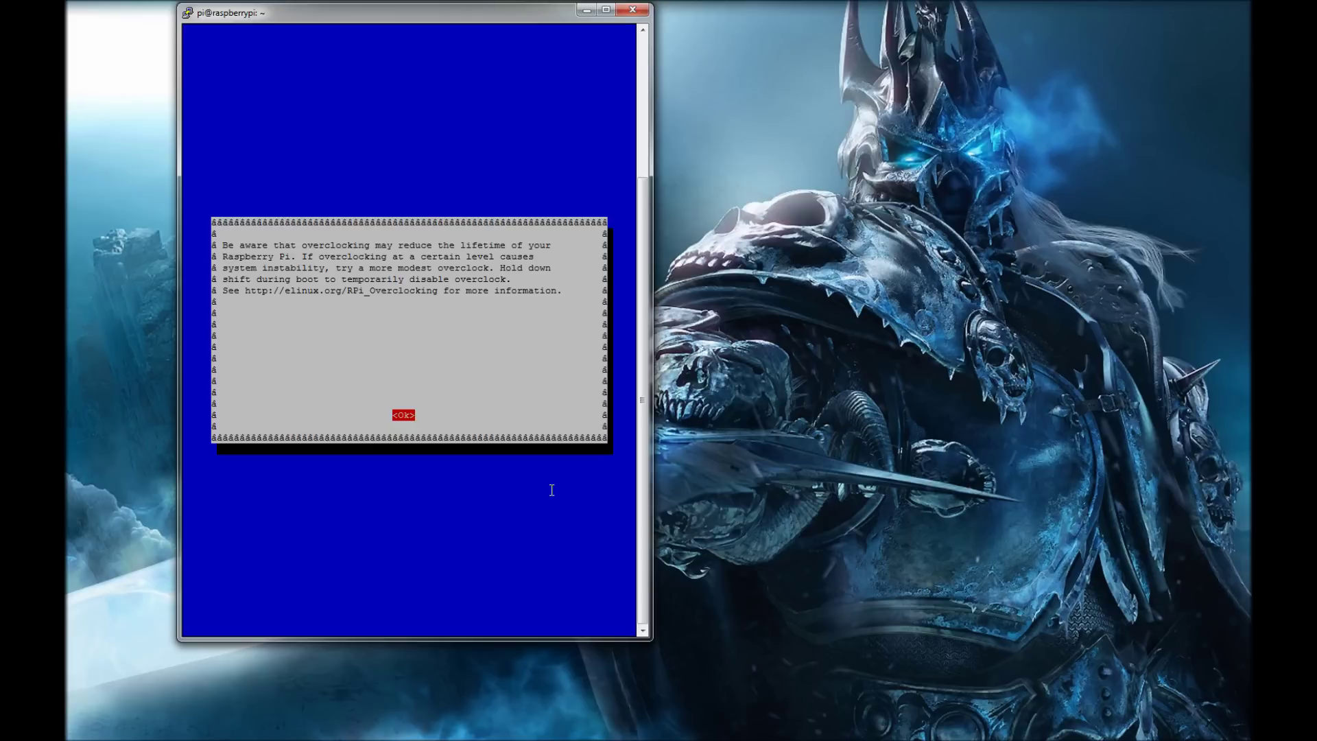
Acknowledge the overclocking warning and browse the None, Modest, Medium and High presets.
{"action": "key", "text": "Return"}
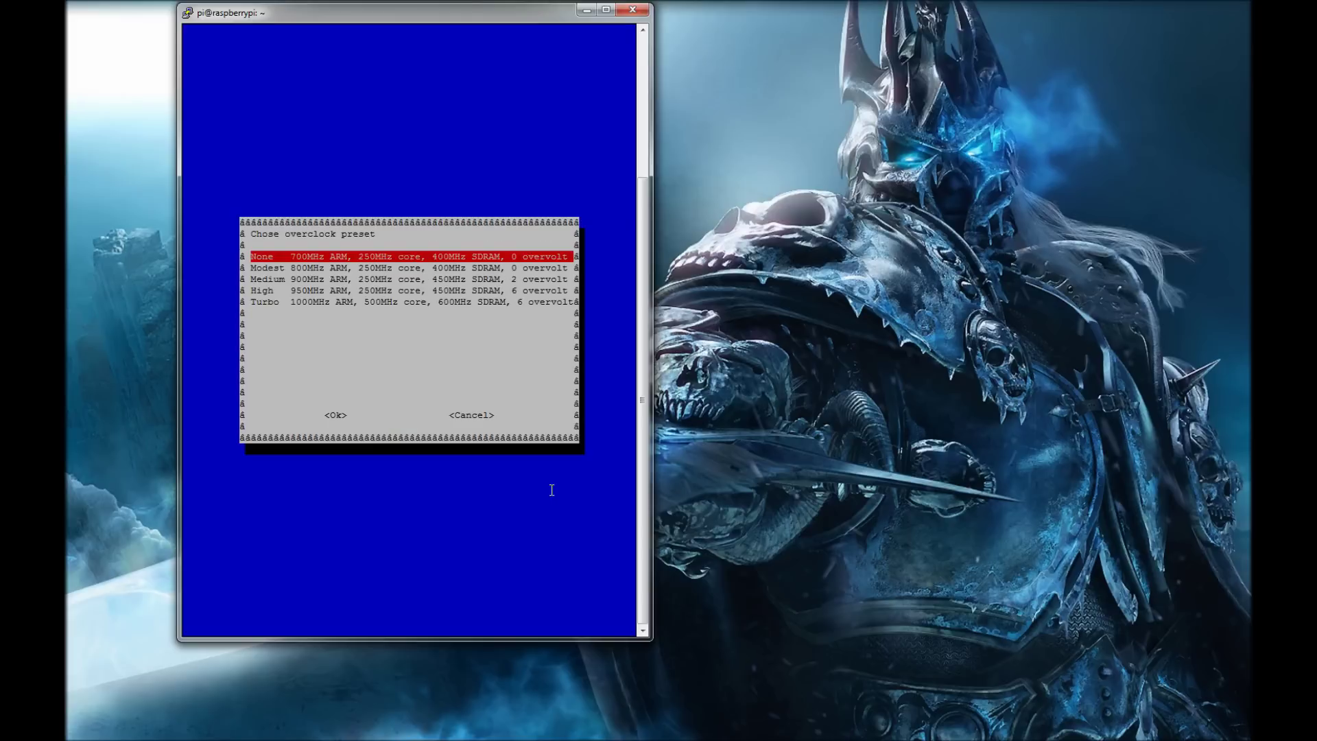
{"action": "key", "text": "Down"}
{"action": "key", "text": "Down"}
{"action": "key", "text": "Down"}
{"action": "key", "text": "Down"}
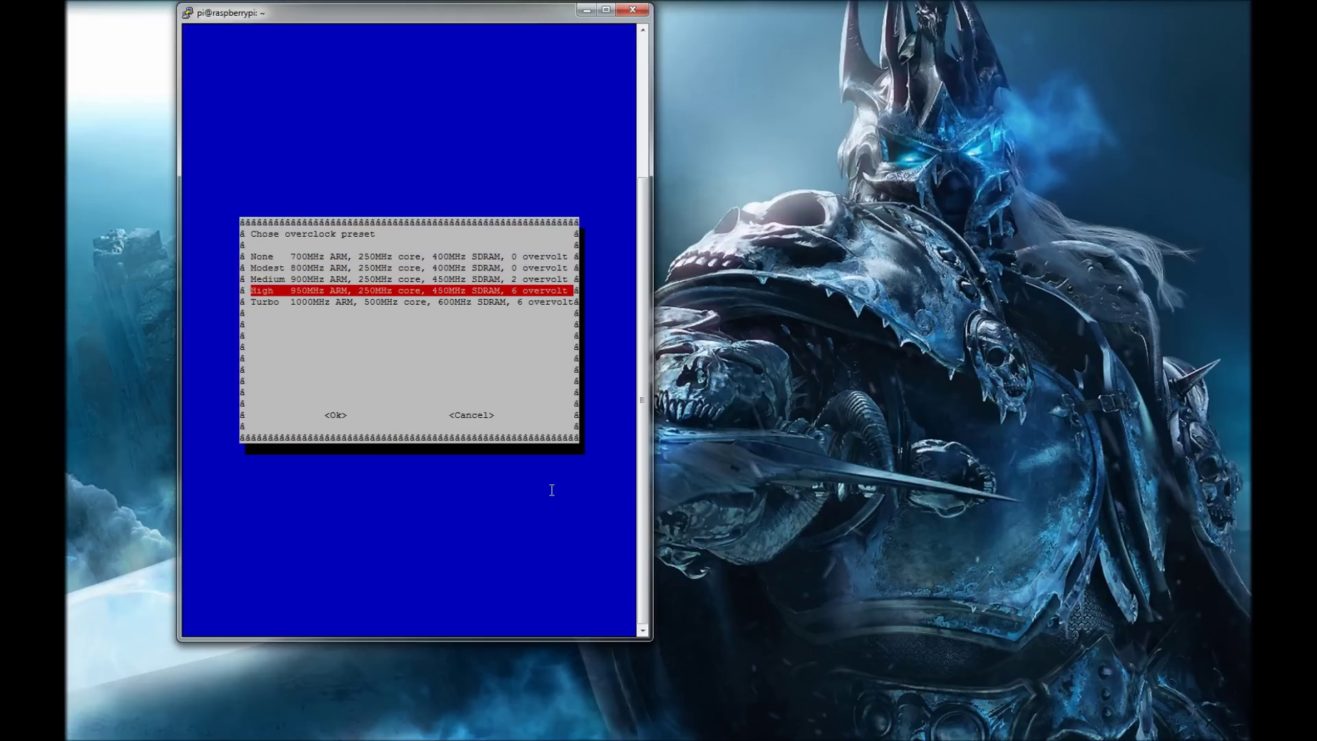
{"action": "key", "text": "Up"}
{"action": "key", "text": "Up"}
{"action": "key", "text": "Up"}
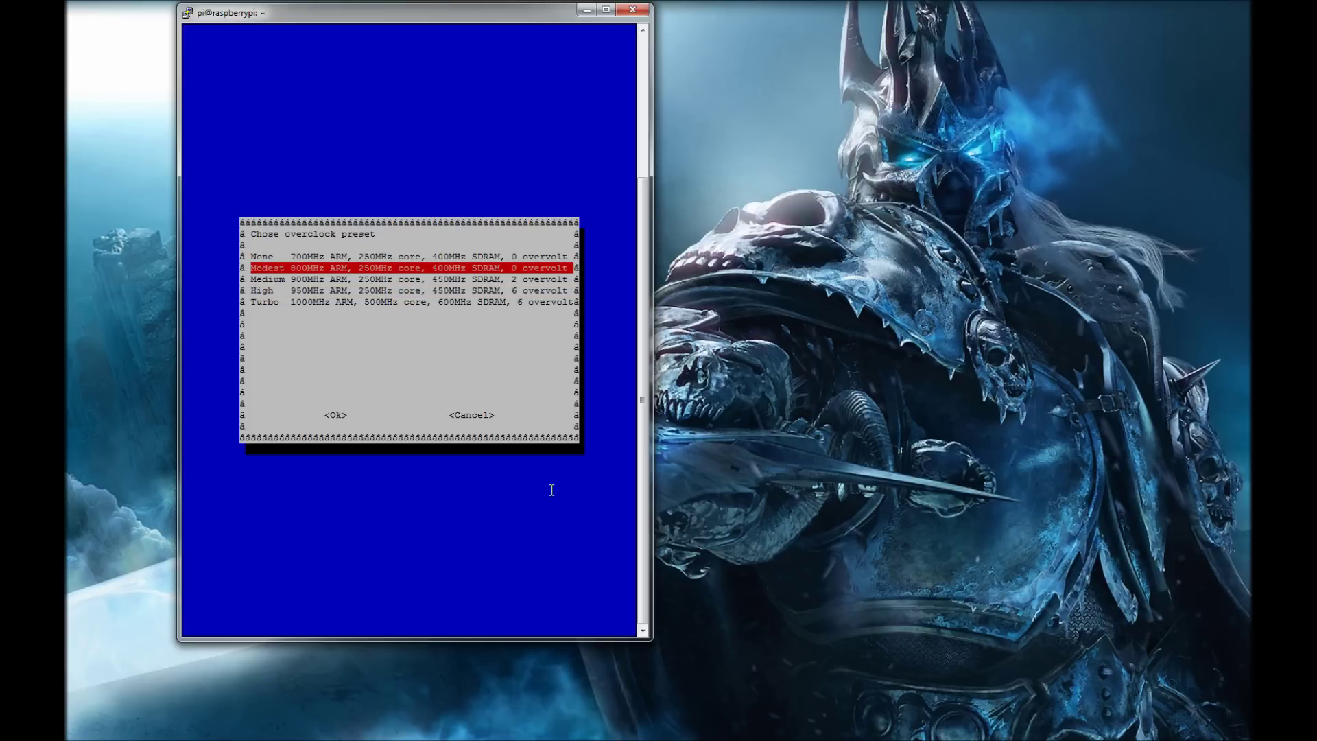
{"action": "key", "text": "Up"}
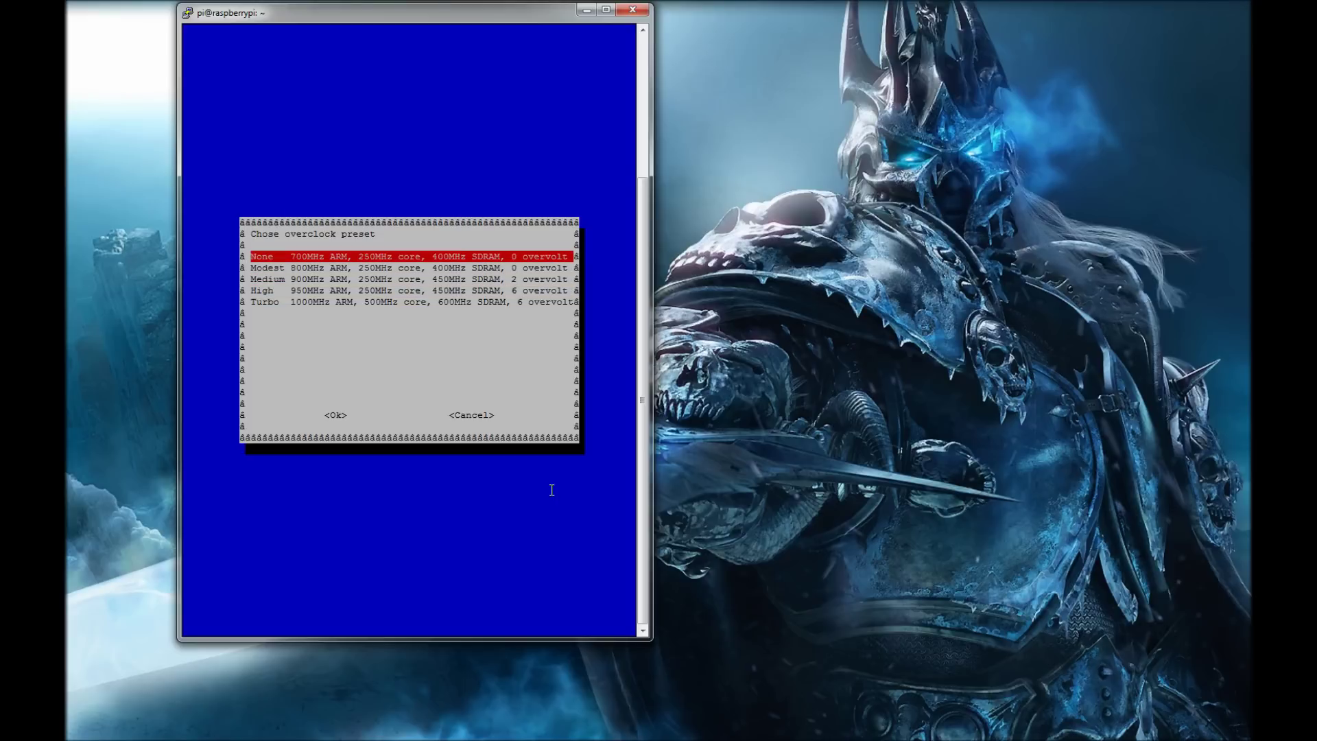
{"action": "key", "text": "Down"}
{"action": "key", "text": "Up"}
{"action": "key", "text": "Down"}
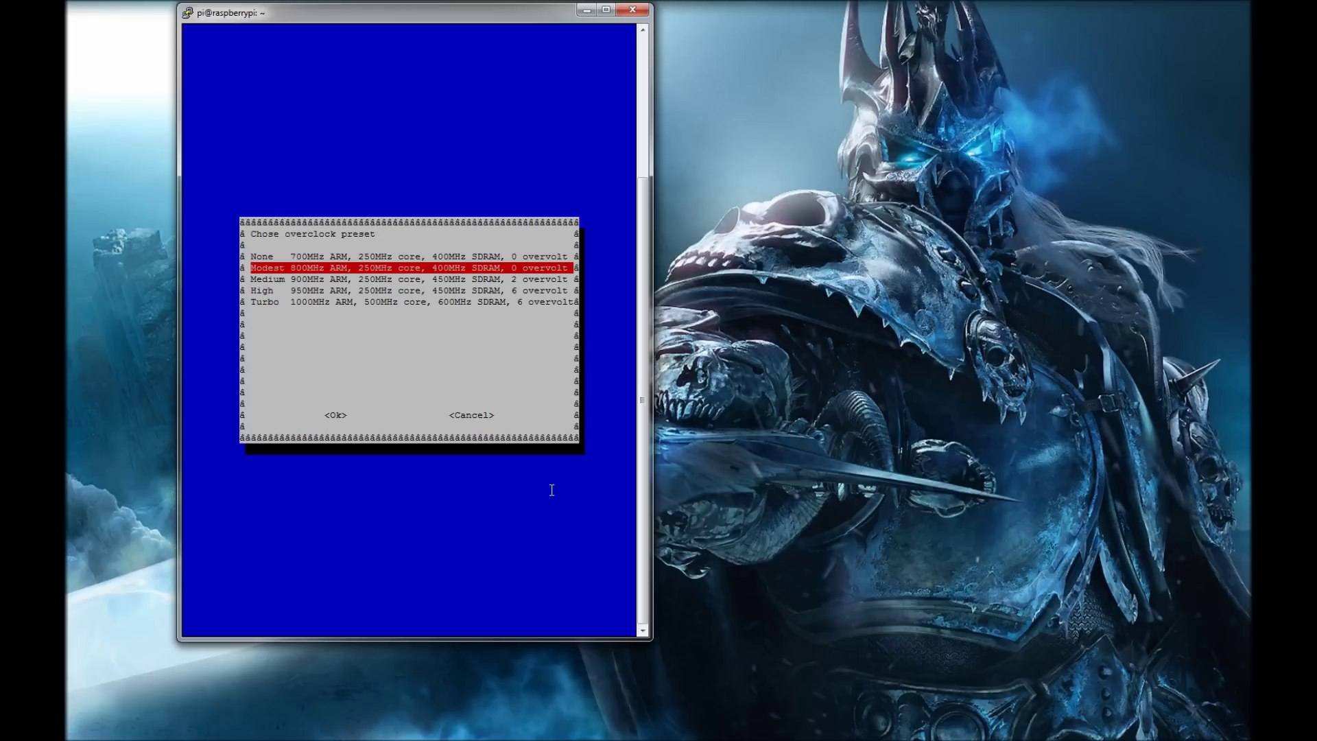
{"action": "key", "text": "Down"}
{"action": "key", "text": "Down"}
{"action": "key", "text": "Up"}
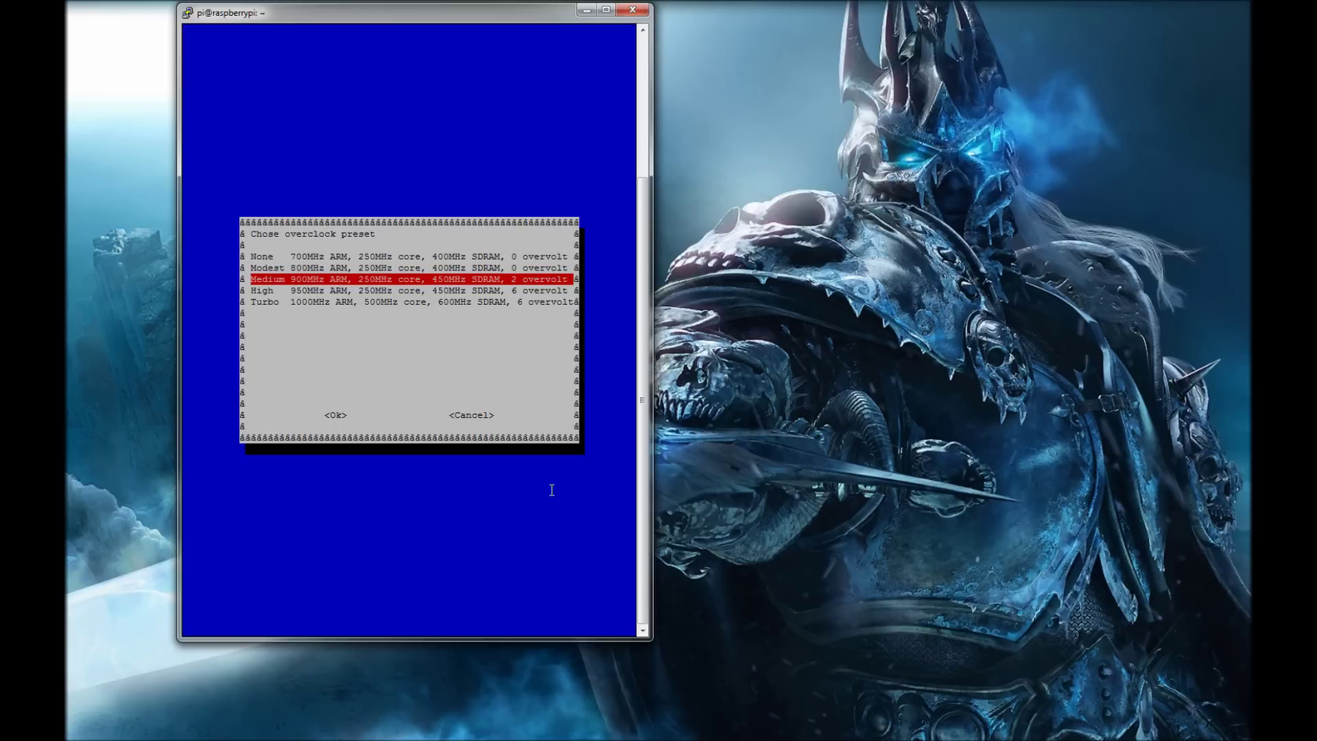
{"action": "key", "text": "Up"}
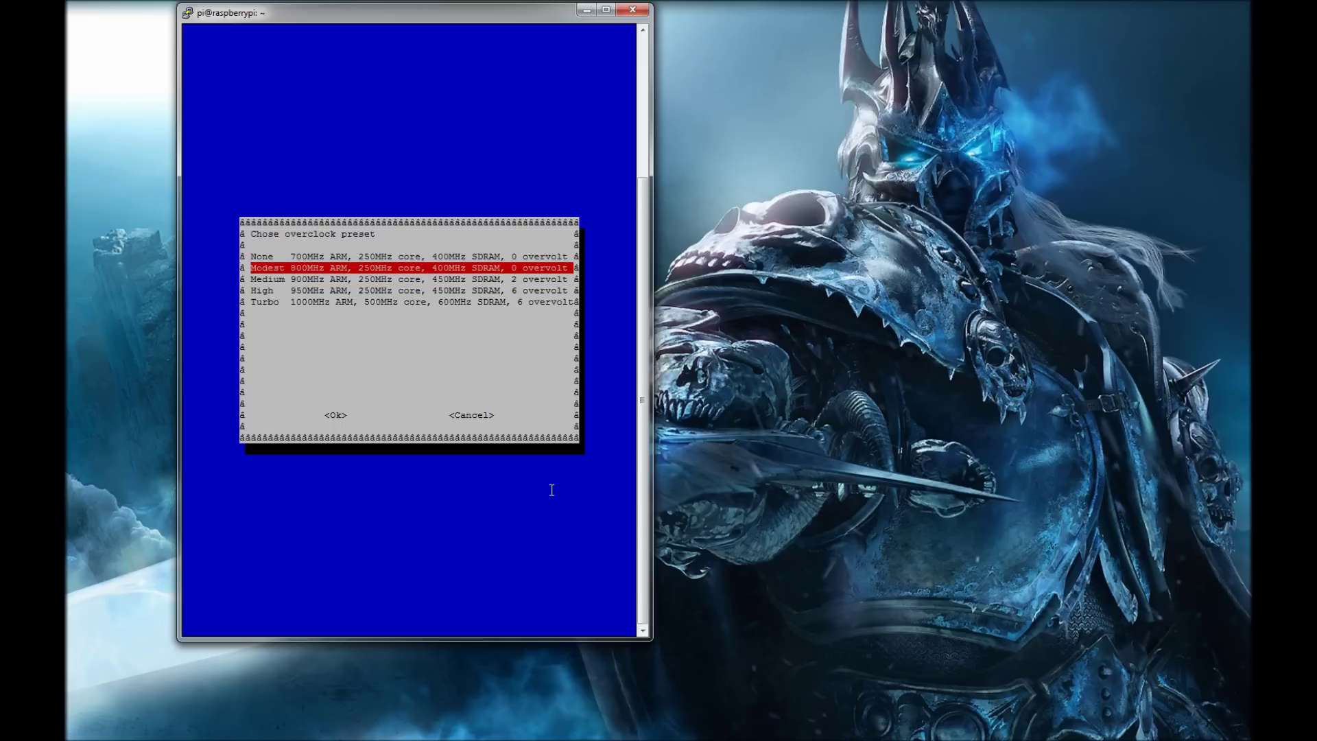
{"action": "key", "text": "Up"}
{"action": "key", "text": "Down"}
{"action": "key", "text": "Up"}
{"action": "key", "text": "Down"}
Compare the presets again and settle the highlight on Turbo (1000MHz ARM).
{"action": "key", "text": "Down"}
{"action": "key", "text": "Up"}
{"action": "key", "text": "Up"}
{"action": "key", "text": "Down"}
{"action": "key", "text": "Up"}
{"action": "key", "text": "Down"}
{"action": "key", "text": "Up"}
{"action": "key", "text": "Down"}
{"action": "key", "text": "Down"}
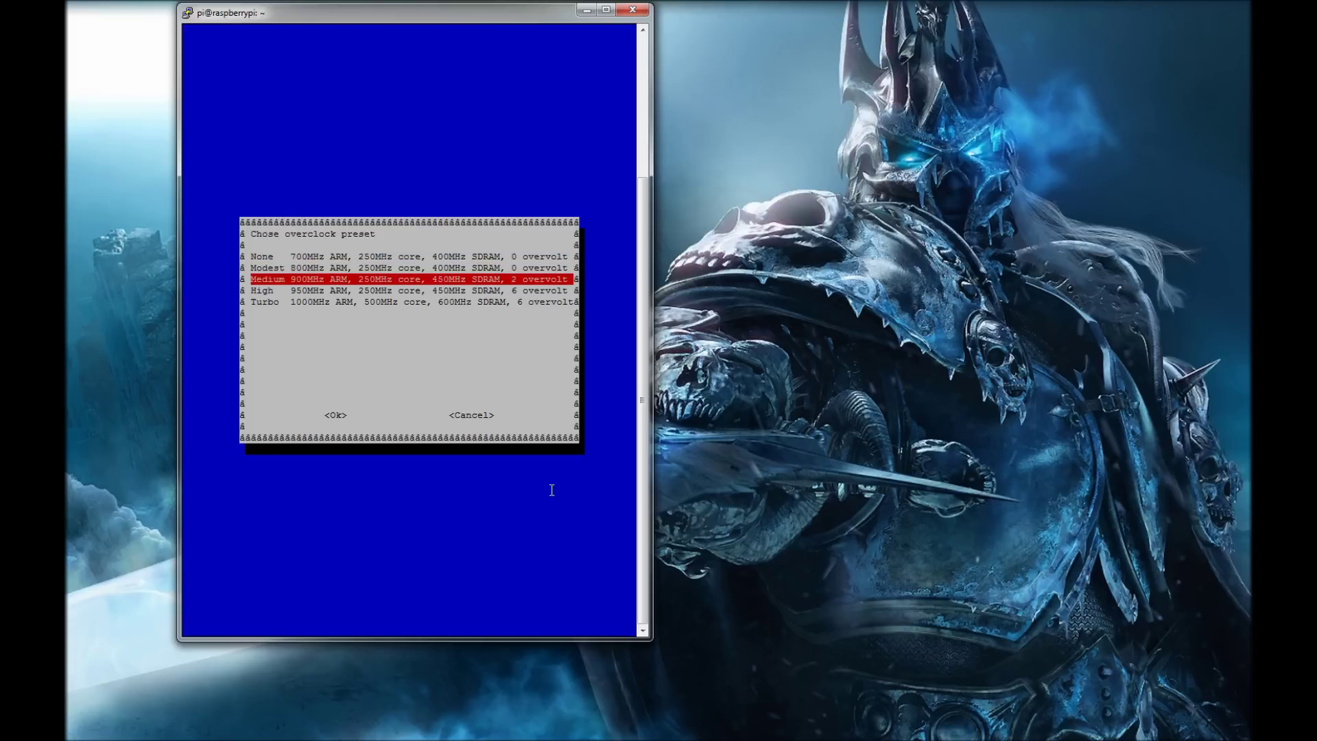
{"action": "key", "text": "Down"}
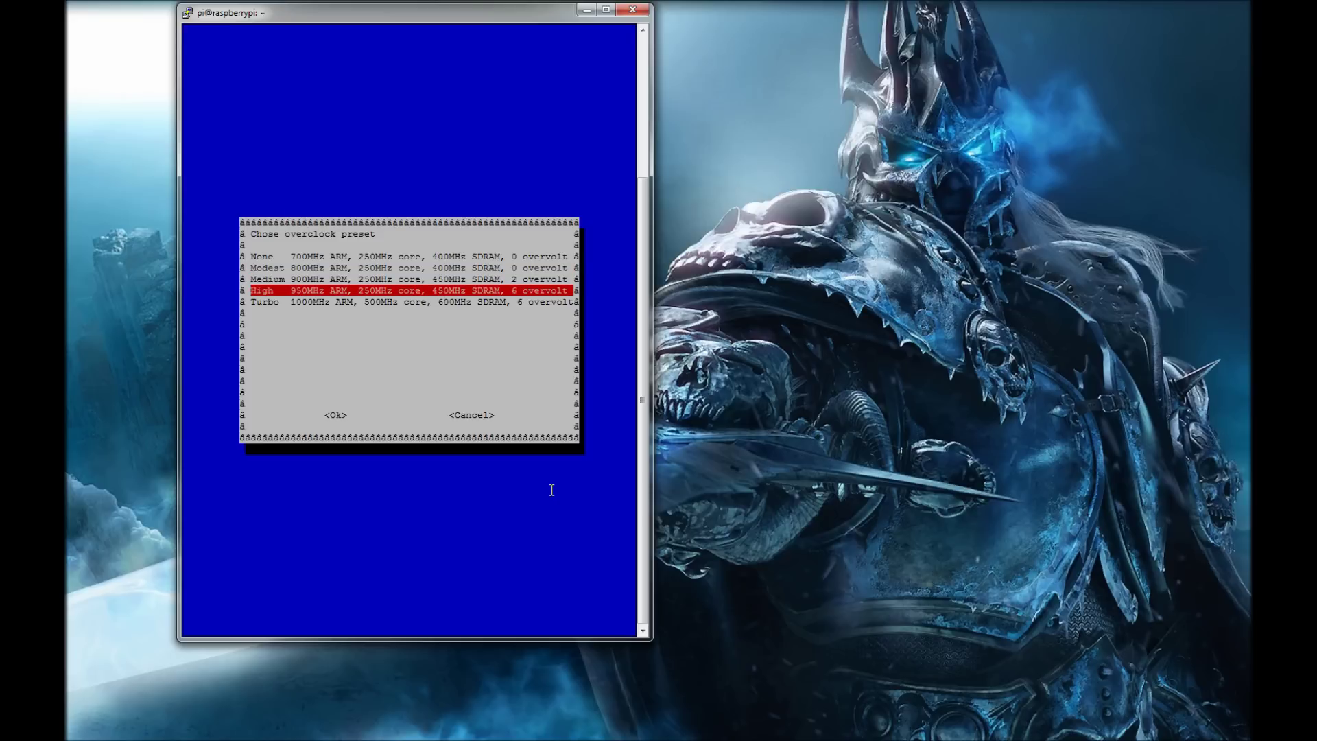
{"action": "key", "text": "Down"}
{"action": "key", "text": "Up"}
{"action": "key", "text": "Up"}
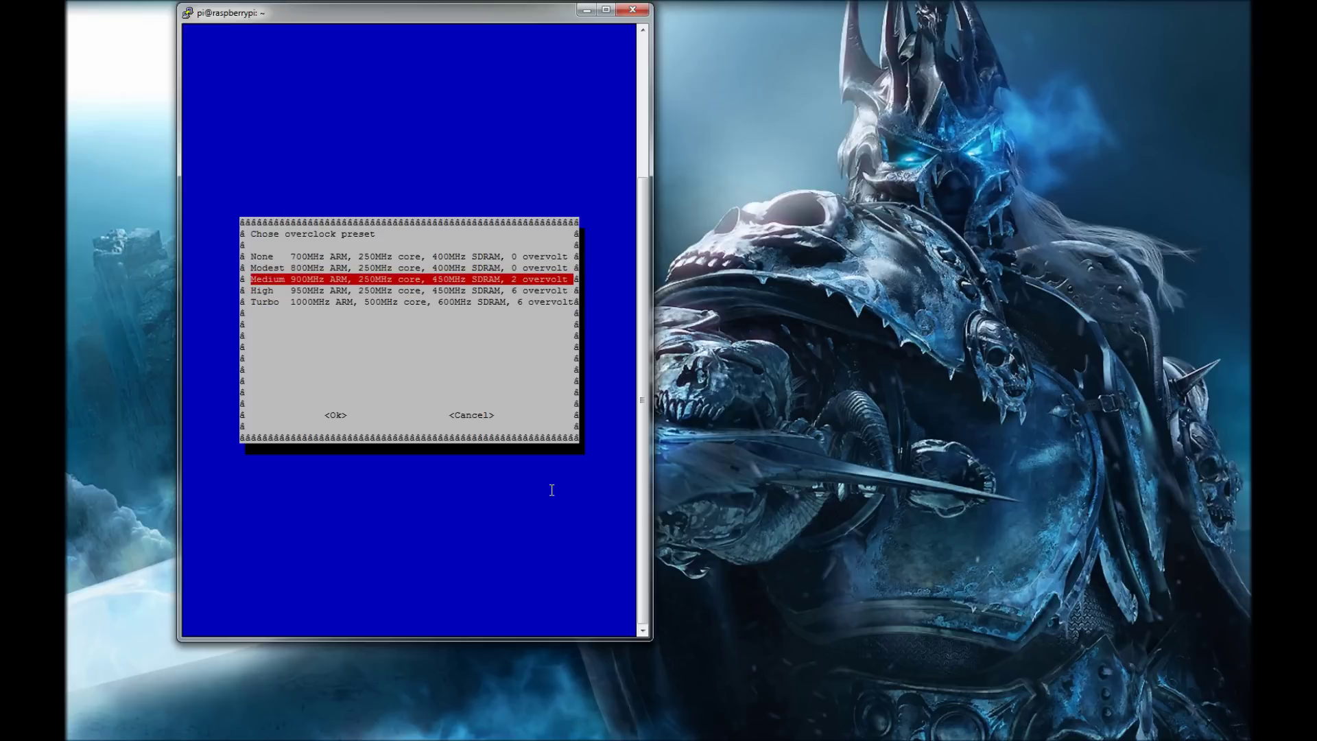
{"action": "key", "text": "Down"}
{"action": "key", "text": "Down"}
{"action": "key", "text": "Up"}
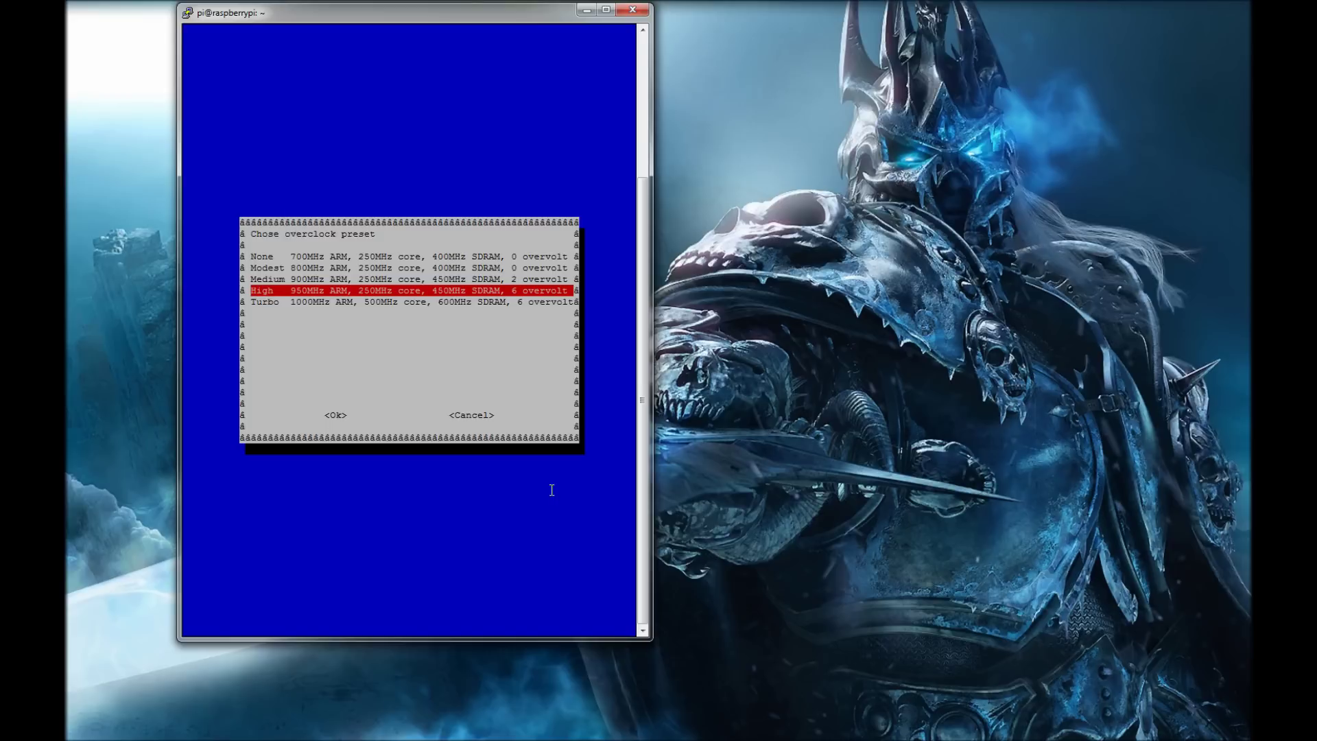
{"action": "key", "text": "Down"}
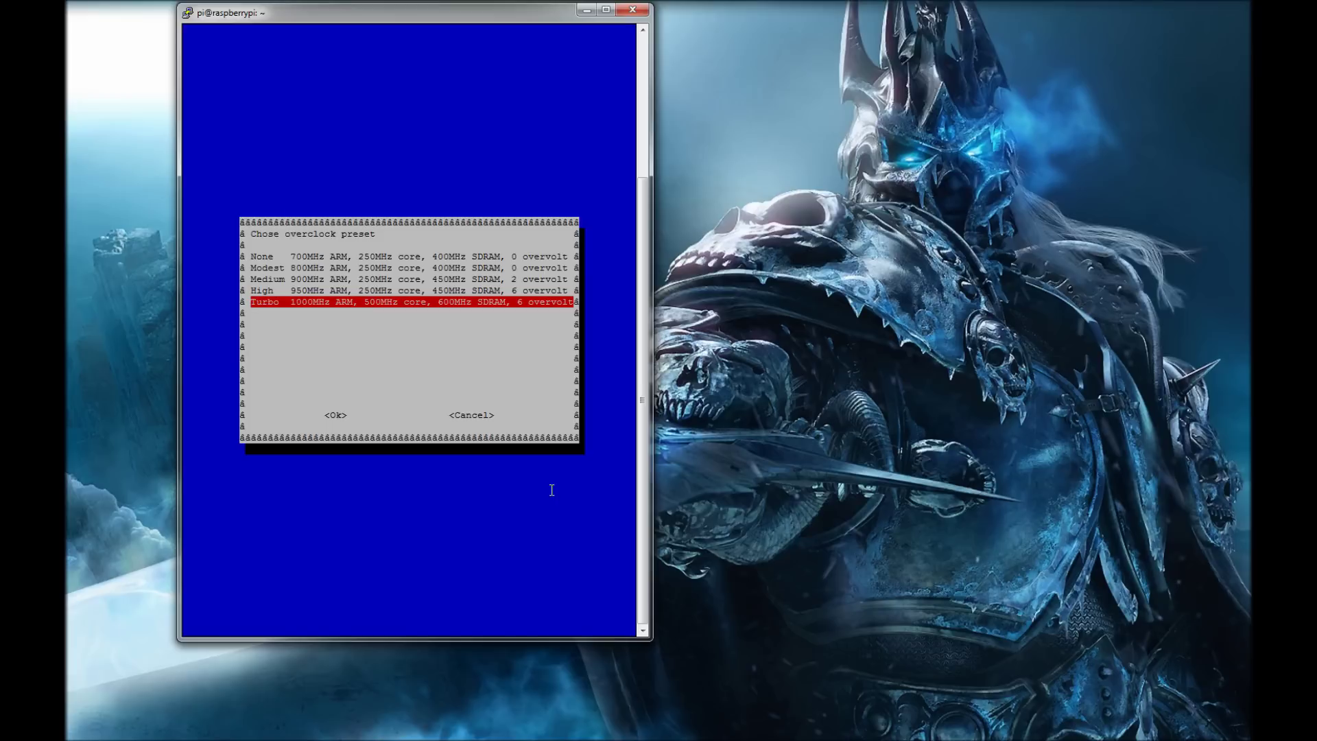
Choose Turbo, acknowledging the SD card corruption warning and the confirmation.
{"action": "key", "text": "Return"}
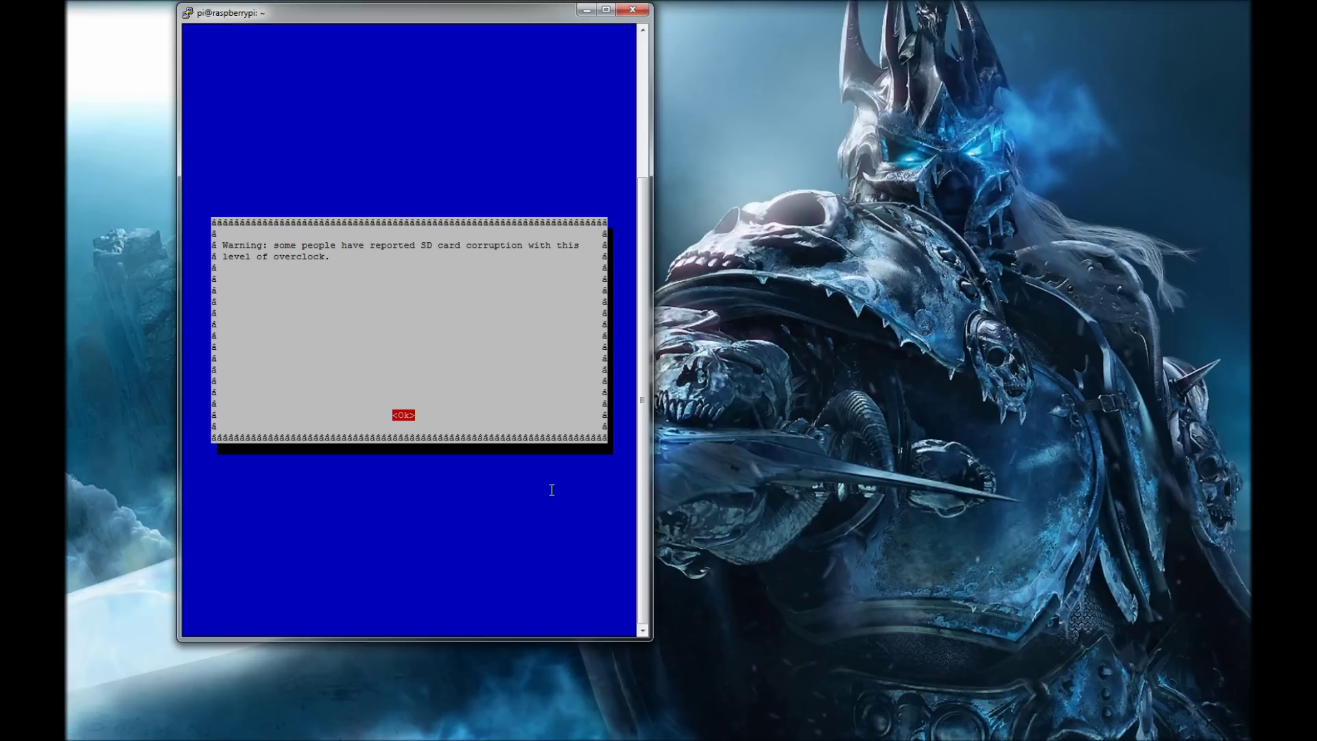
{"action": "key", "text": "Return"}
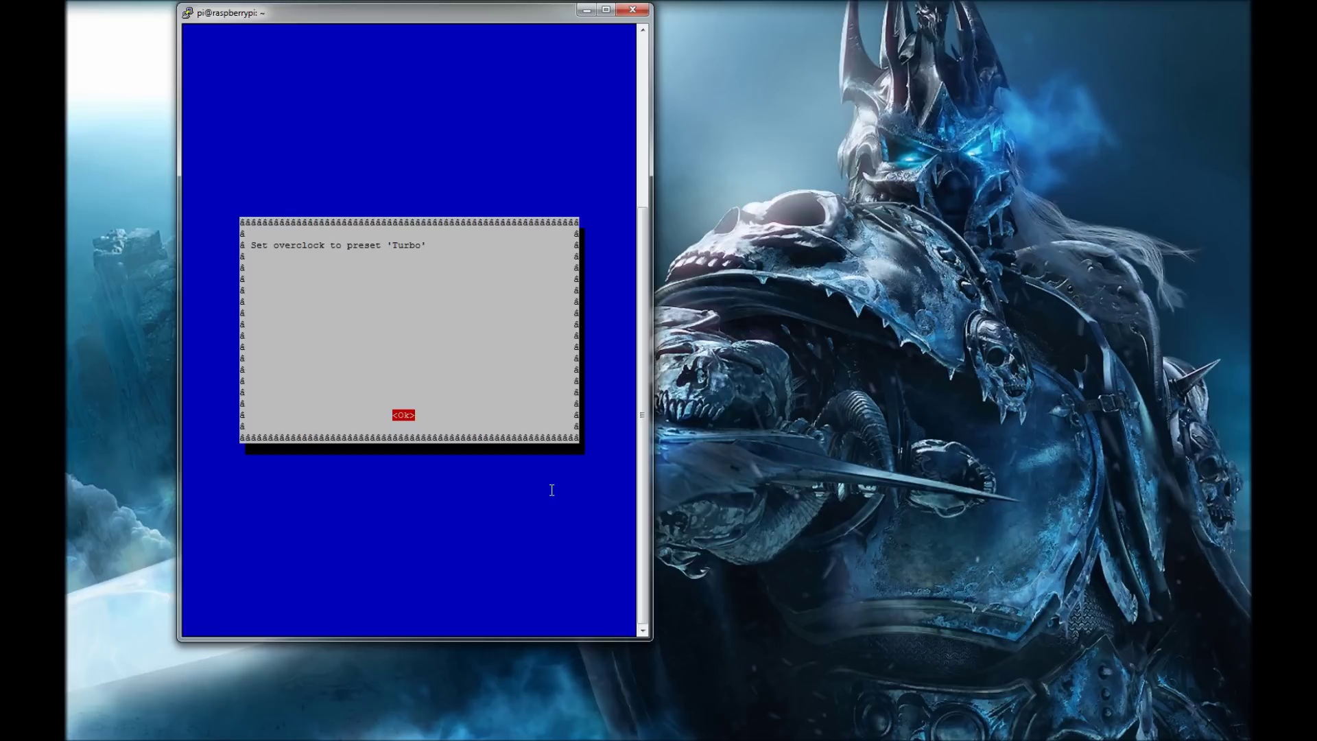
{"action": "key", "text": "Return"}
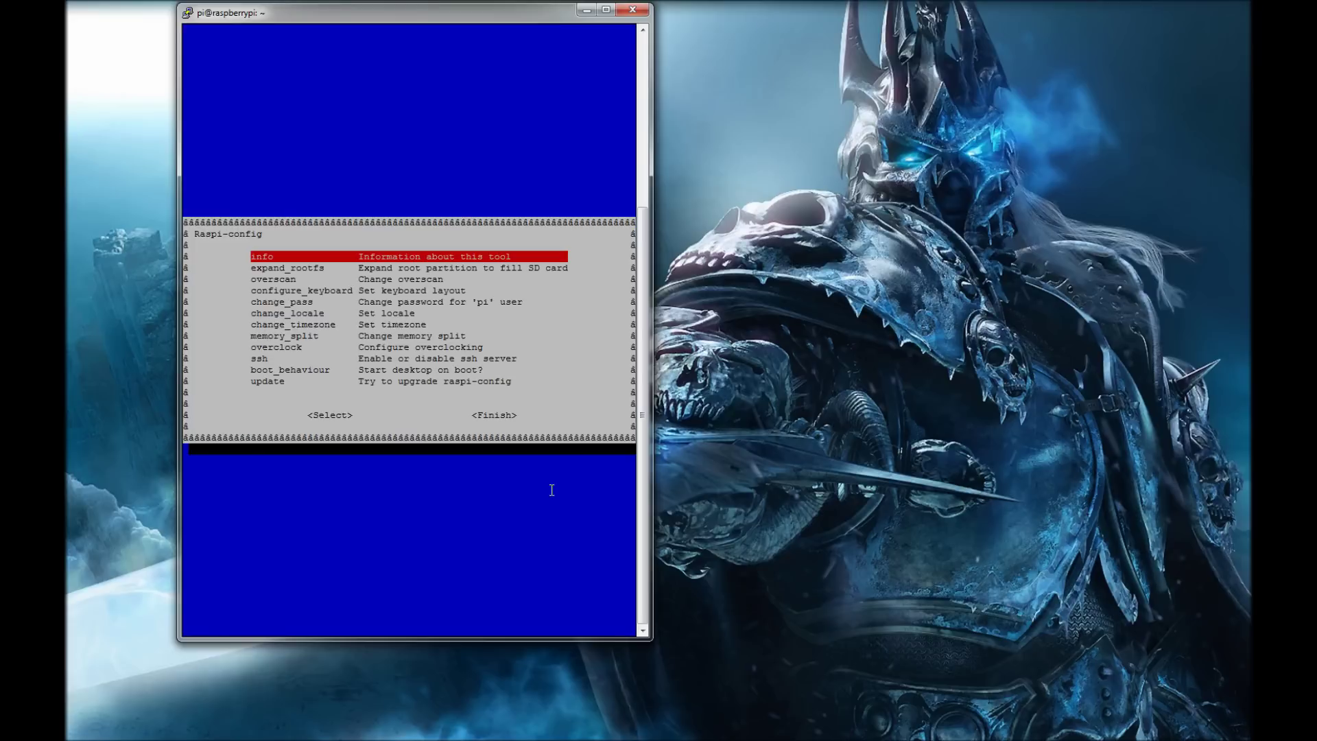
Finish raspi-config and agree to reboot the Pi now.
{"action": "key", "text": "Down"}
{"action": "key", "text": "Down"}
{"action": "key", "text": "Down"}
{"action": "key", "text": "Down"}
{"action": "key", "text": "Down"}
{"action": "key", "text": "Down"}
{"action": "key", "text": "Down"}
{"action": "key", "text": "Down"}
{"action": "key", "text": "Down"}
{"action": "key", "text": "Down"}
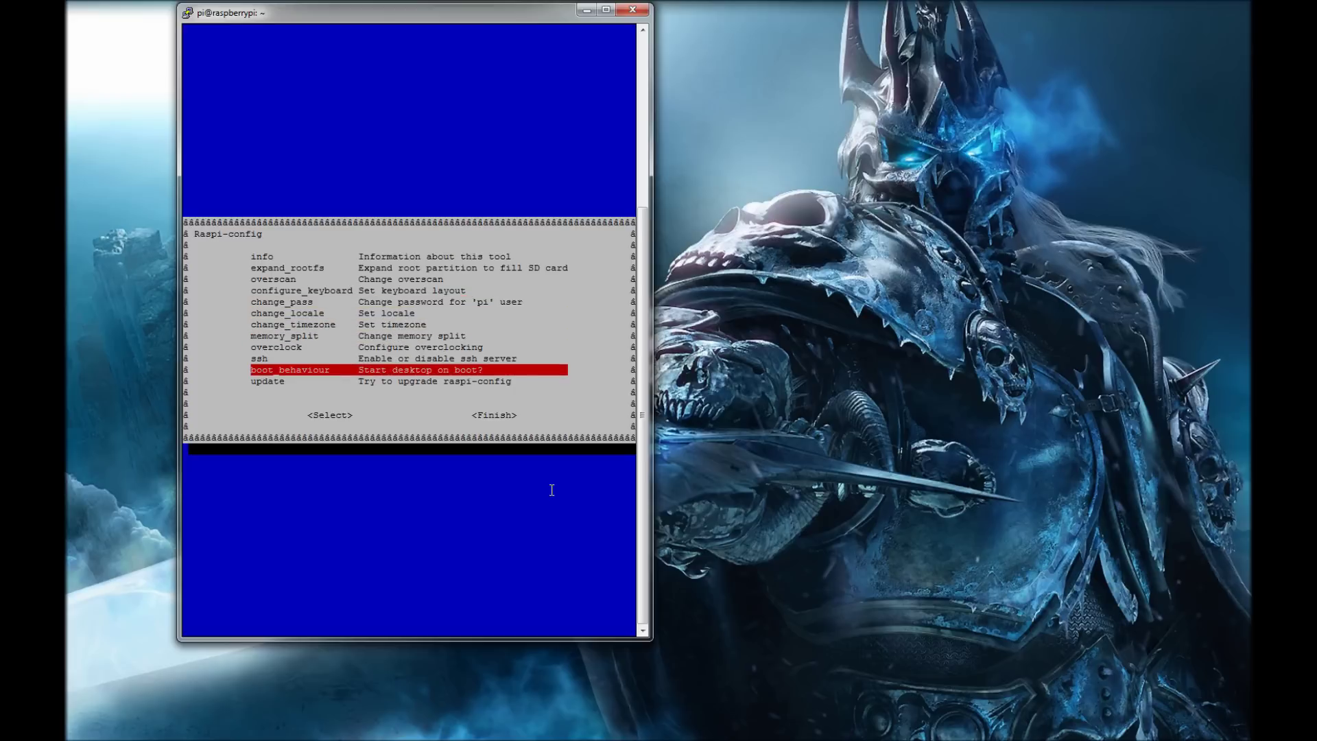
{"action": "key", "text": "Tab"}
{"action": "key", "text": "Tab"}
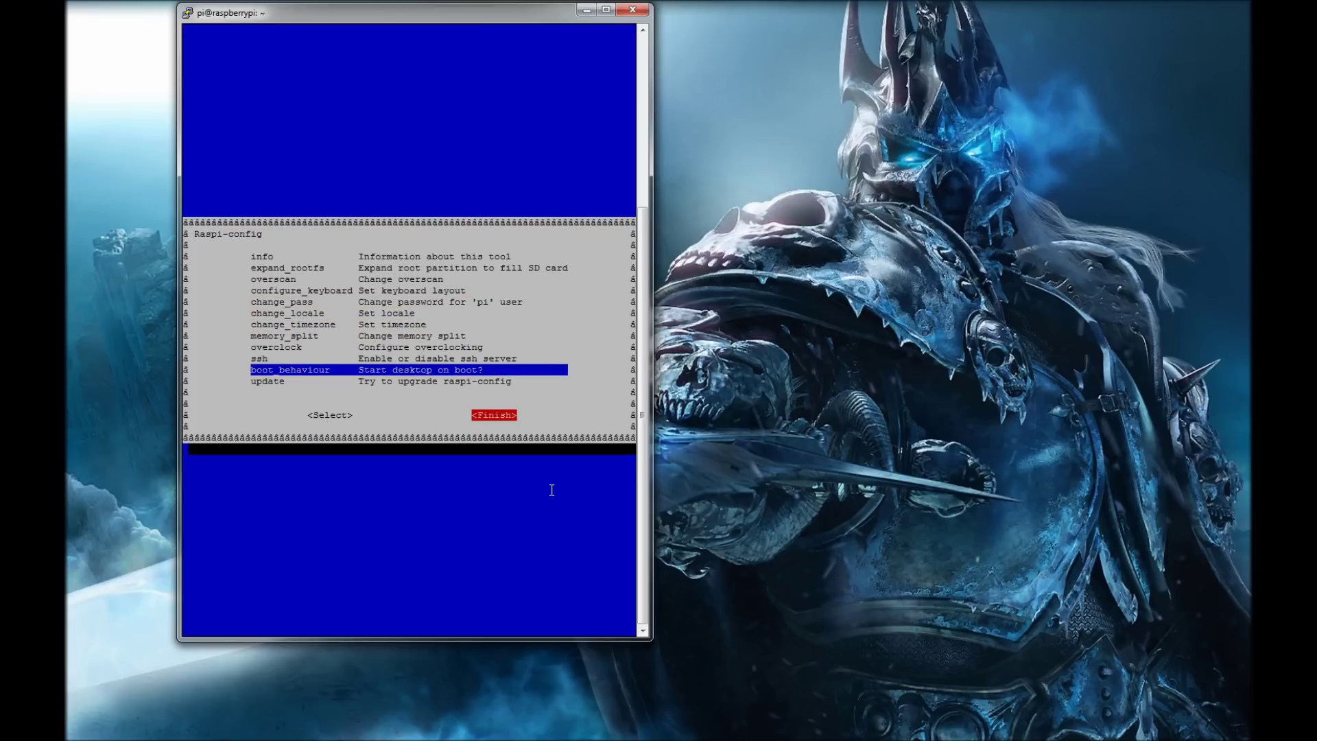
{"action": "key", "text": "Return"}
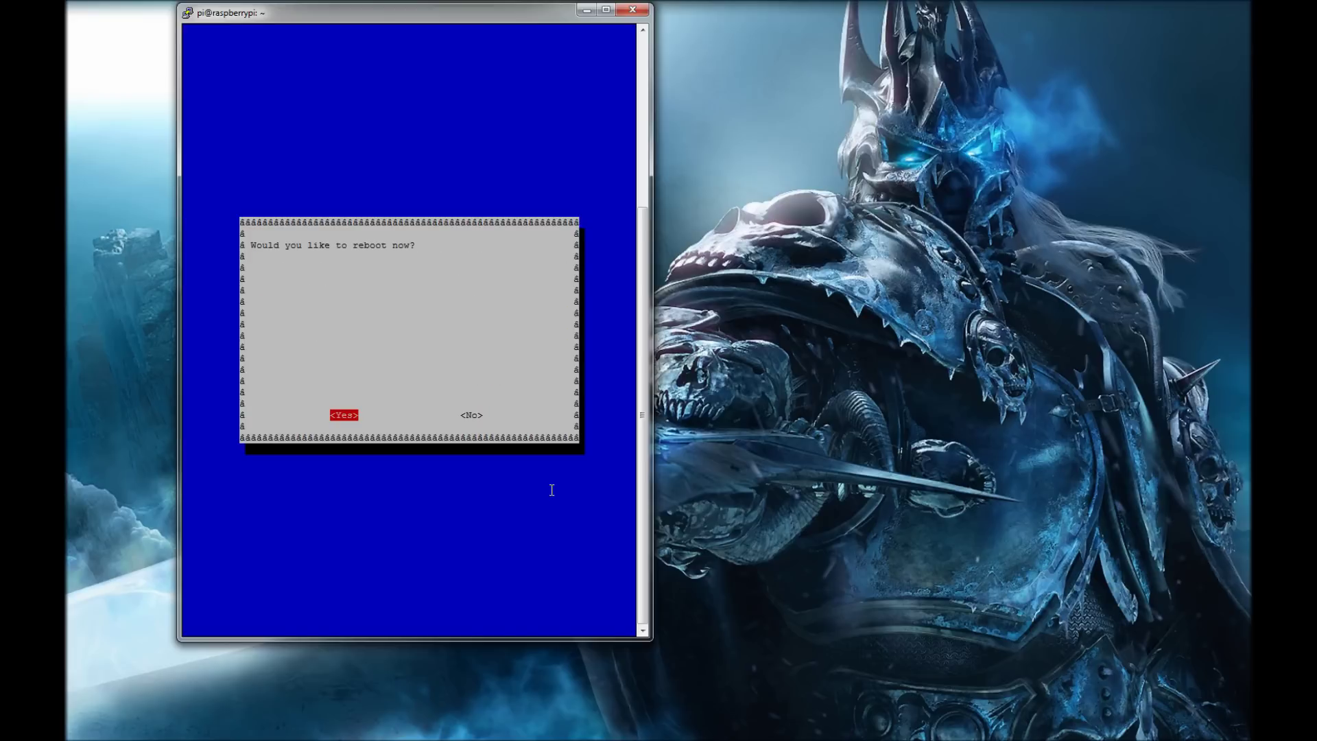
{"action": "key", "text": "Return"}
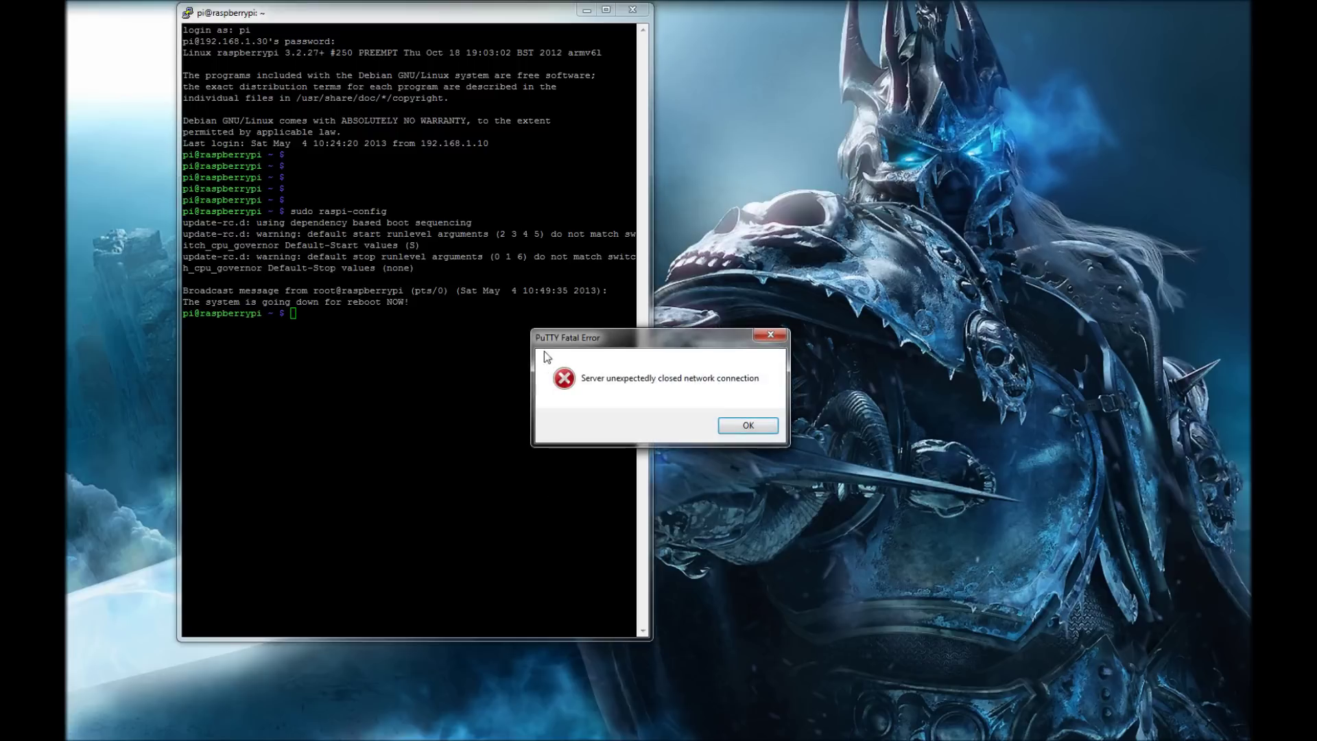
Dismiss the fatal error, close the old terminal and enter host 192.168.1.30 in a new PuTTY session.
{"action": "left_click", "coordinate": [737, 427]}
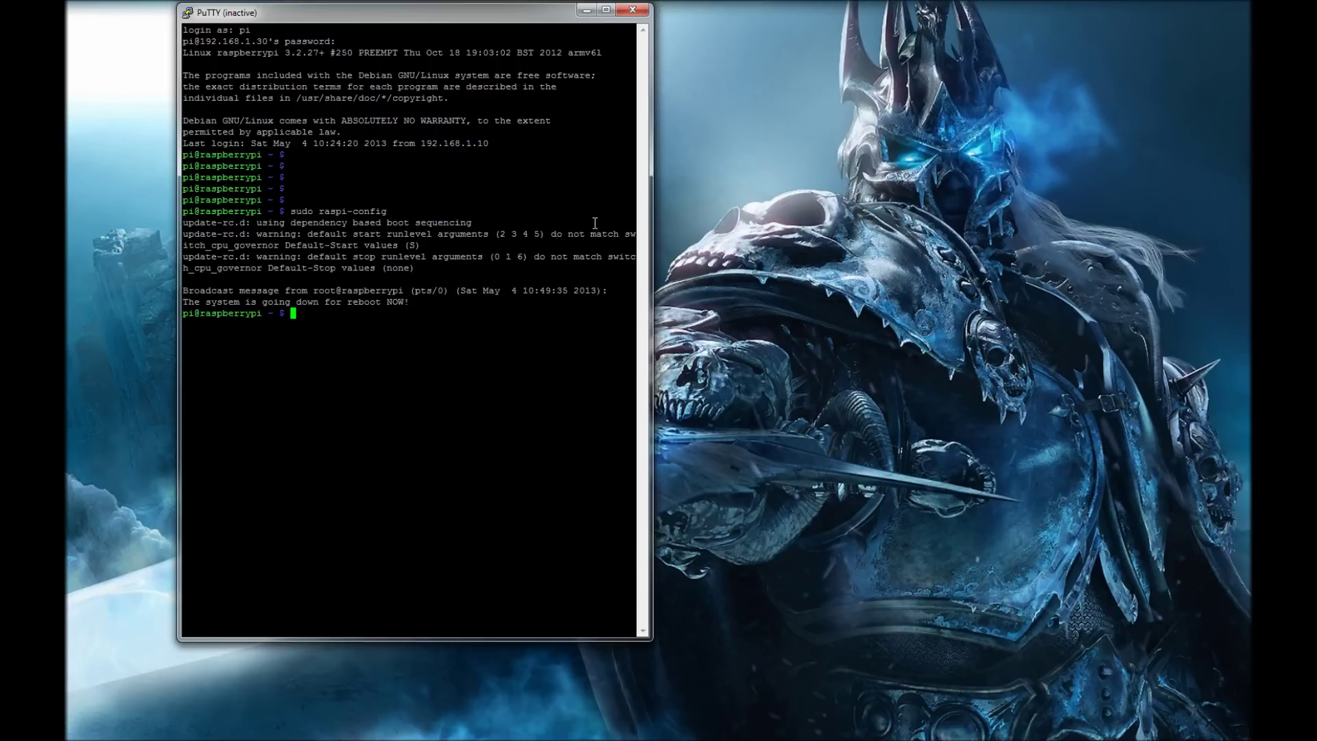
{"action": "left_click", "coordinate": [632, 11]}
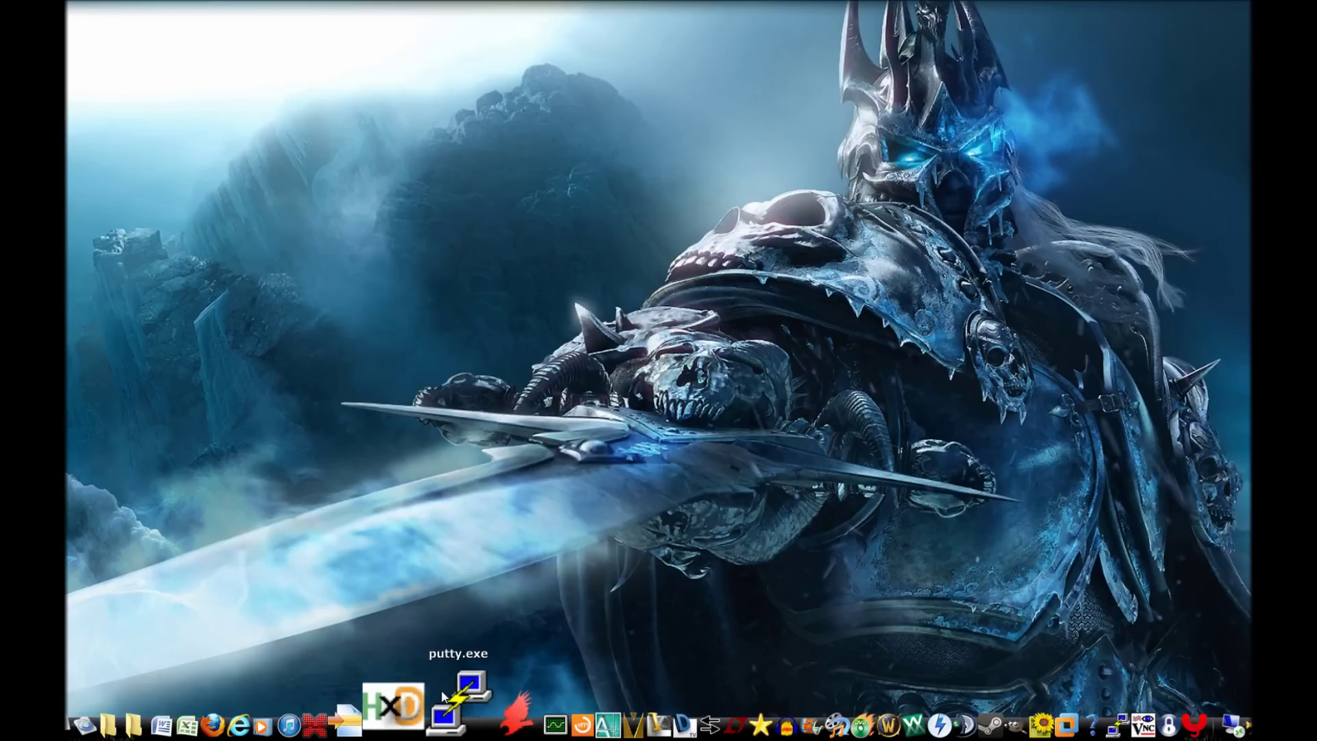
{"action": "left_click", "coordinate": [453, 706]}
{"action": "type", "text": "192.168.1.30"}
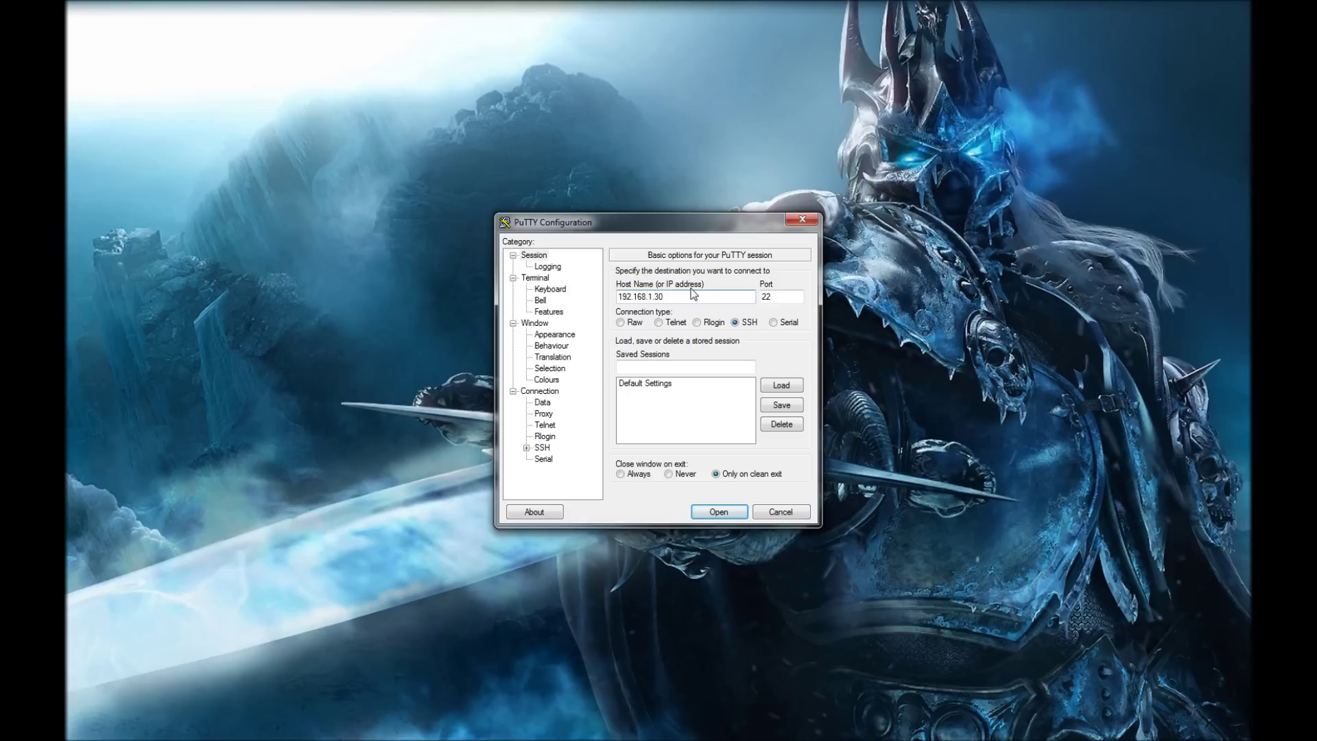
Connect to 192.168.1.30 and log in as pi with the account password.
{"action": "key", "text": "Return"}
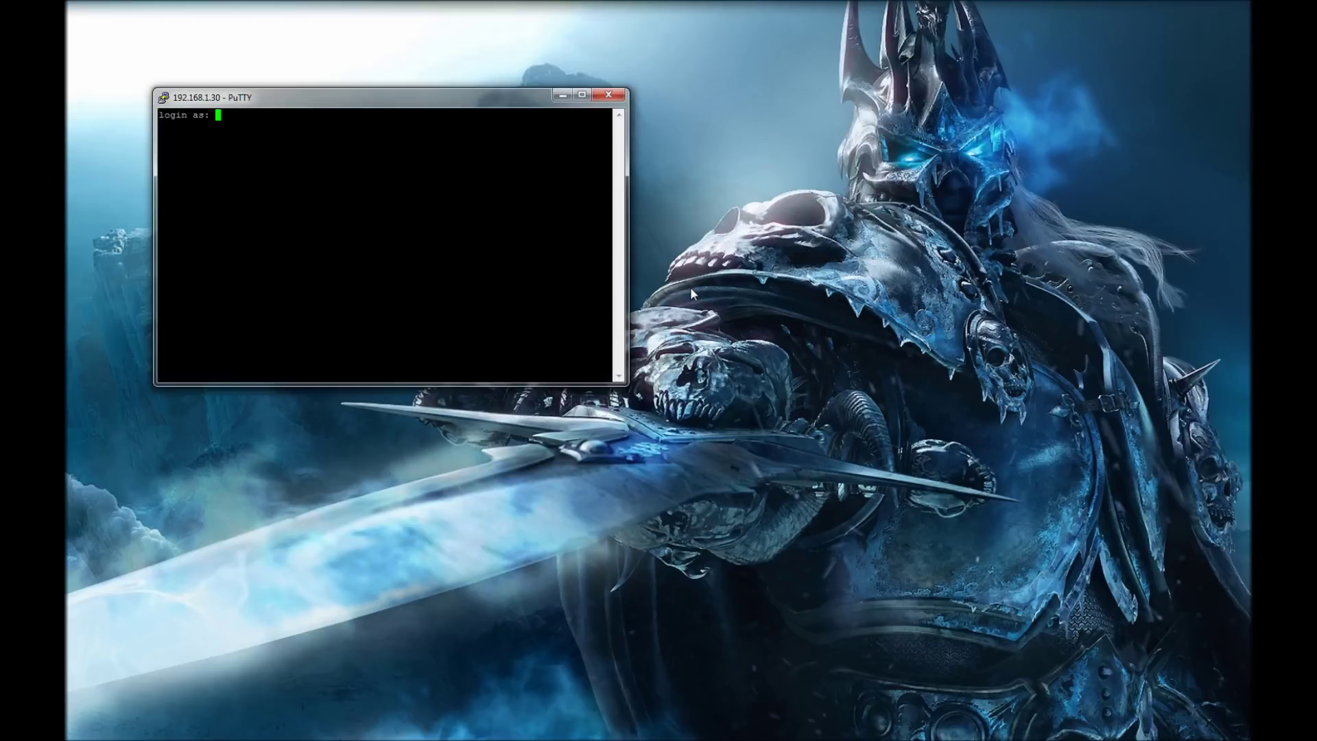
{"action": "type", "text": "pi"}
{"action": "key", "text": "Return"}
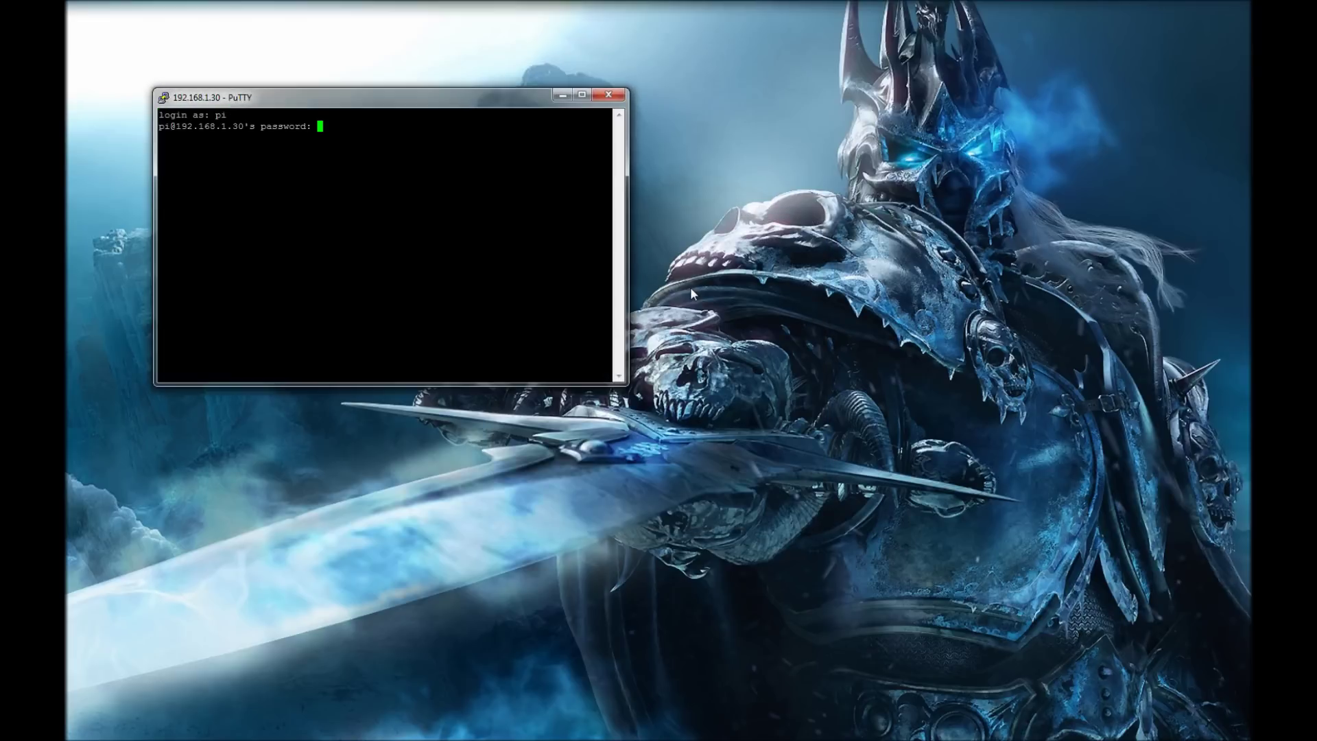
{"action": "key", "text": "Return"}
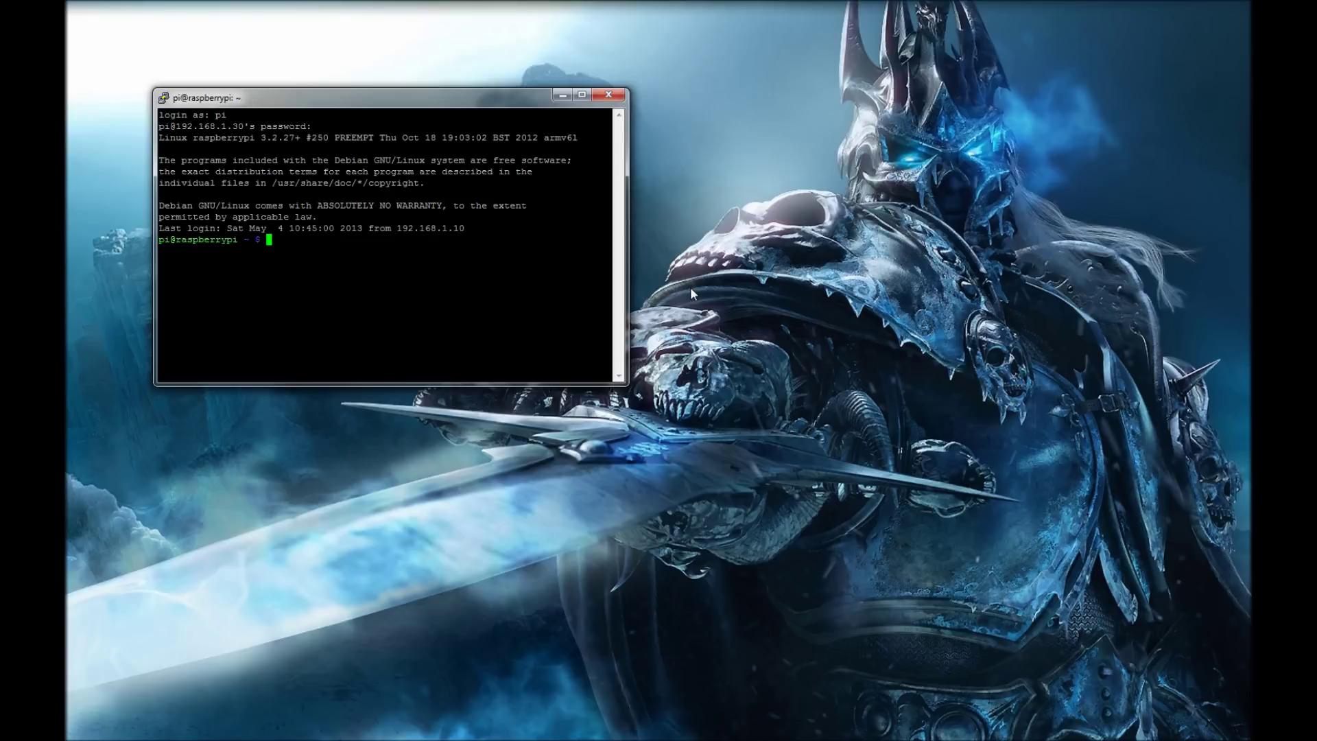
{"action": "key", "text": "Return"}
{"action": "key", "text": "Return"}
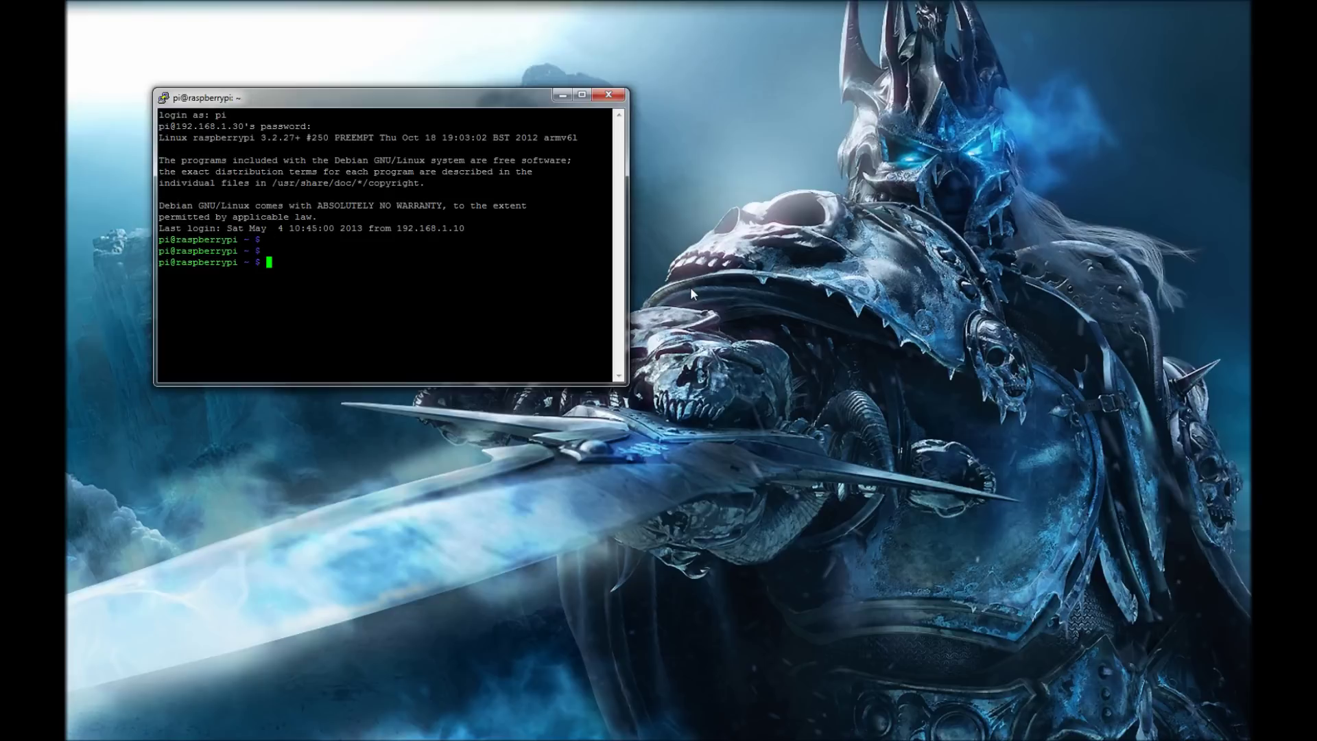
Start a VNC desktop with vncserver :0 -geometry 1680x1050 -depth 24.
{"action": "type", "text": "vncserver :0 -"}
{"action": "key", "text": "BackSpace"}
{"action": "type", "text": "-geometry 19"}
{"action": "key", "text": "BackSpace"}
{"action": "type", "text": "680x2"}
{"action": "key", "text": "BackSpace"}
{"action": "type", "text": "1050 "}
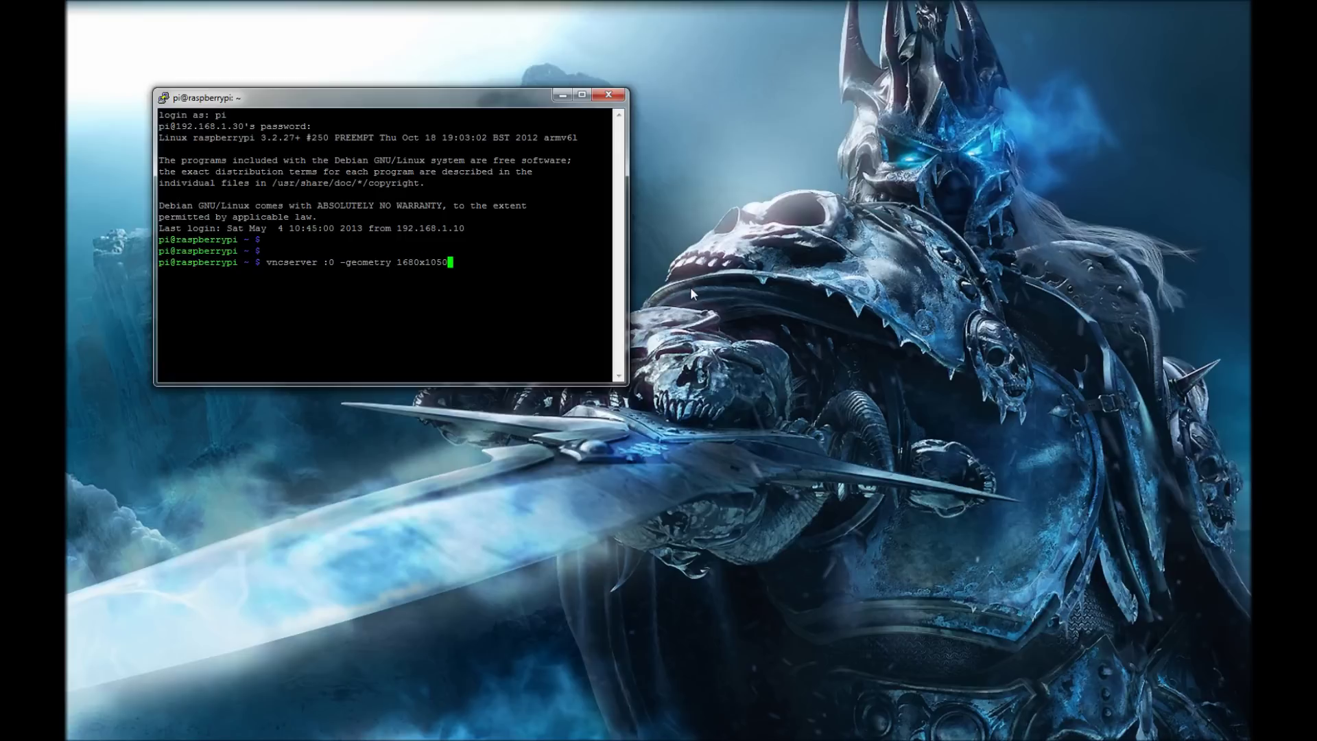
{"action": "type", "text": "-depth 25"}
{"action": "key", "text": "BackSpace"}
{"action": "type", "text": "4"}
{"action": "key", "text": "Return"}
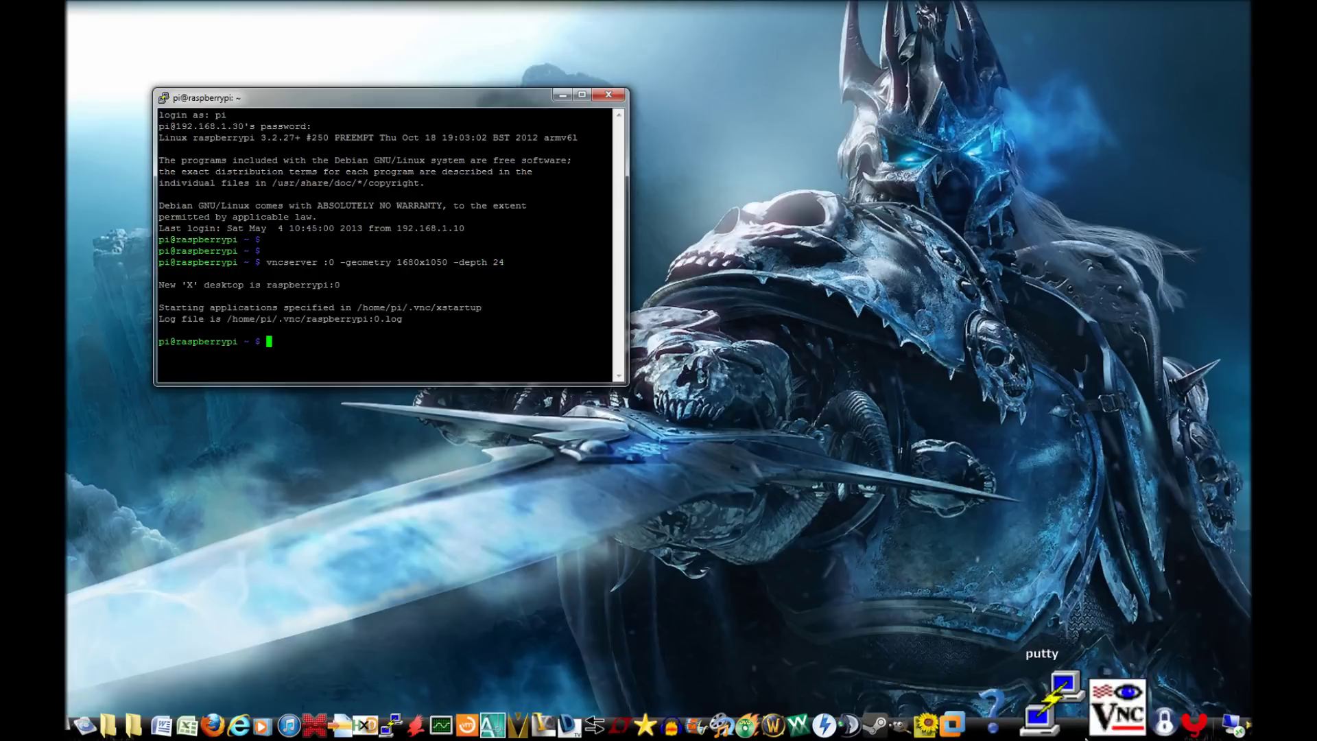
Connect TightVNC Viewer to 192.168.1.30 with the VNC password, then go full screen with Ctrl+Alt+Shift+F.
{"action": "left_click", "coordinate": [1087, 706]}
{"action": "key", "text": "Return"}
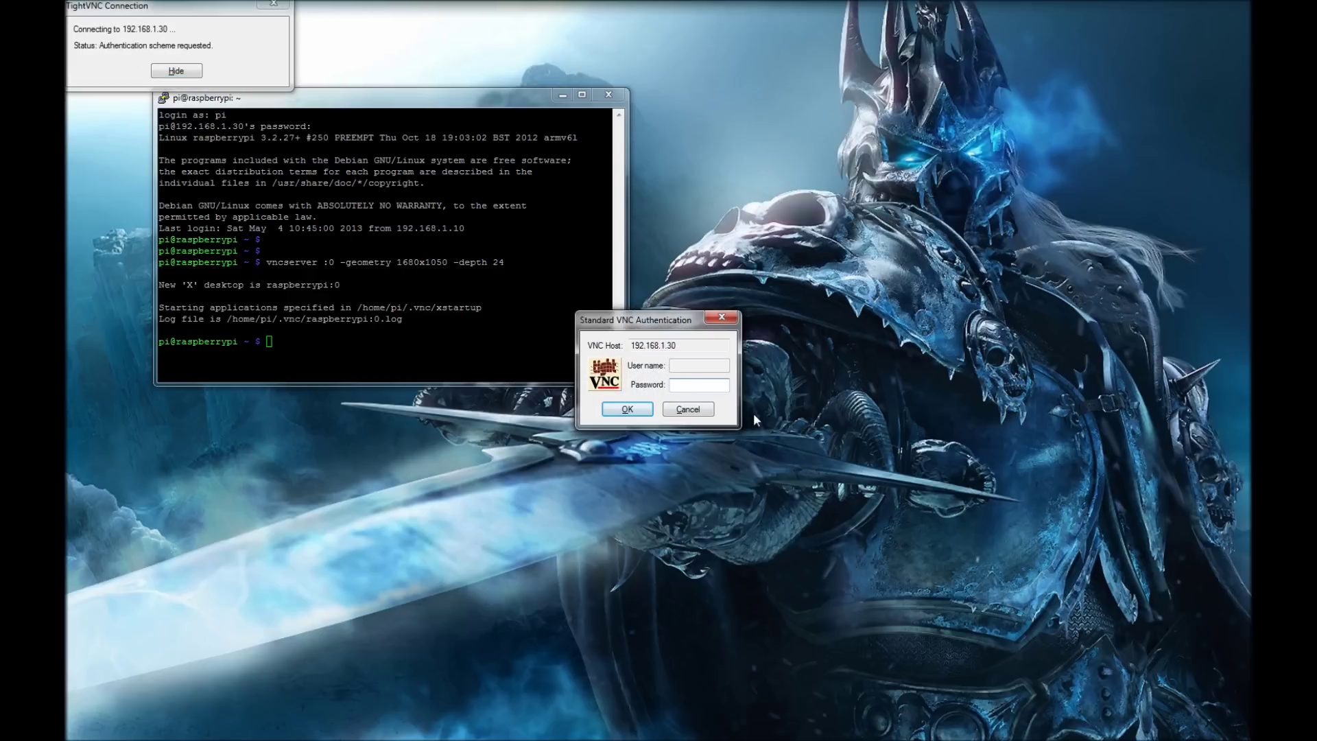
{"action": "type", "text": "********"}
{"action": "key", "text": "Return"}
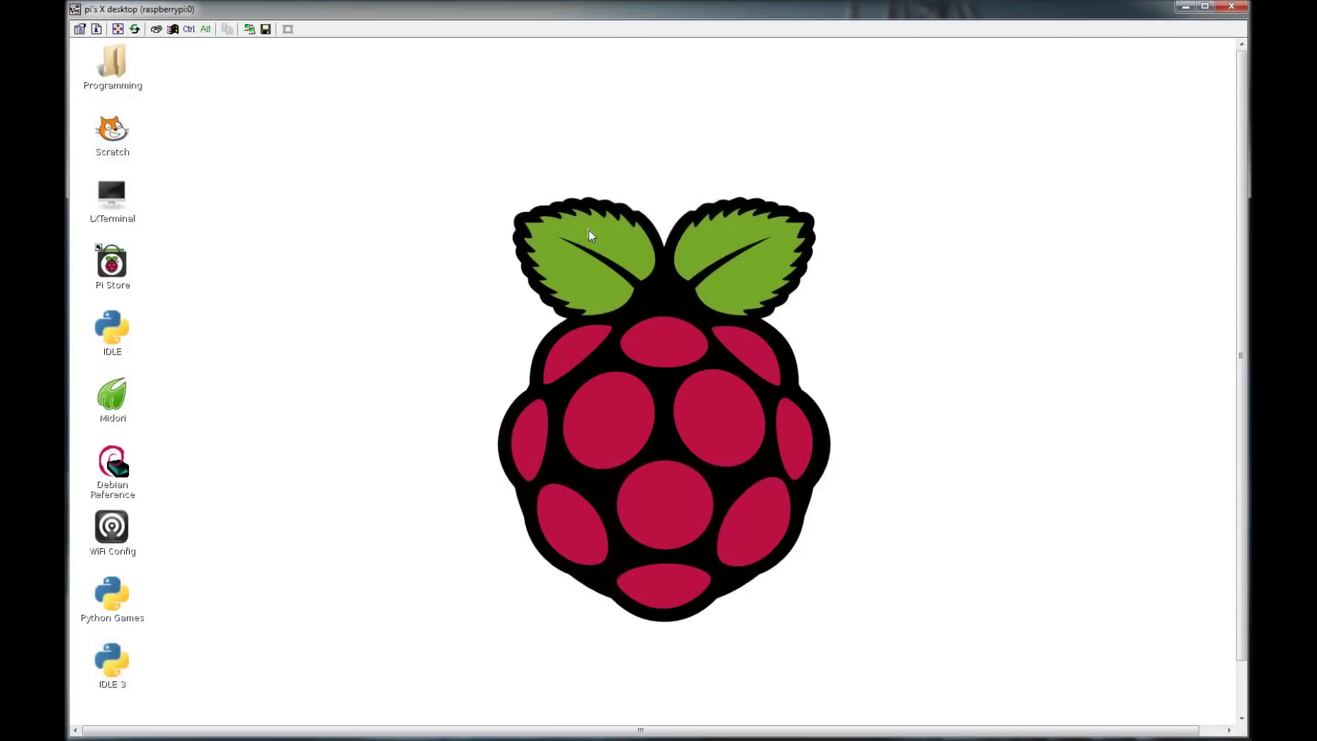
{"action": "key", "text": "ctrl+alt+shift+f"}
{"action": "key", "text": "Return"}
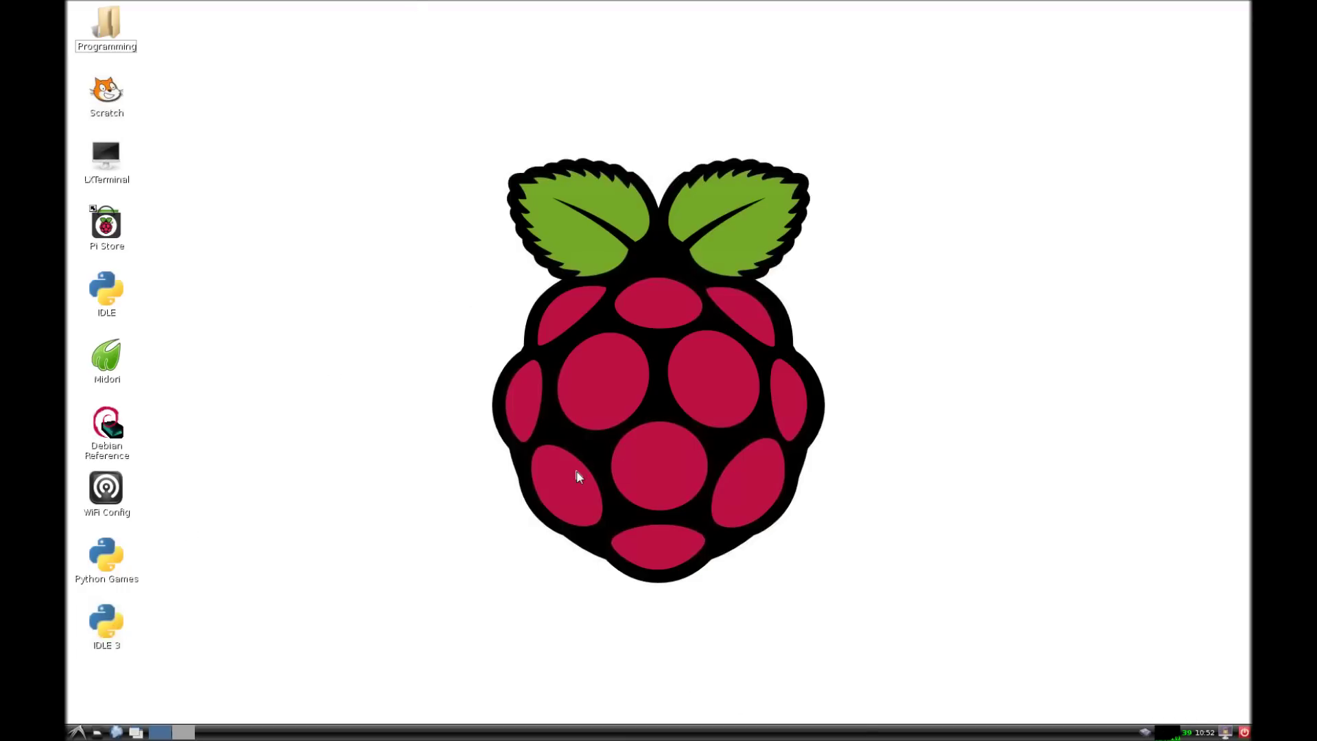
{"action": "key", "text": "ctrl+alt+shift+f"}
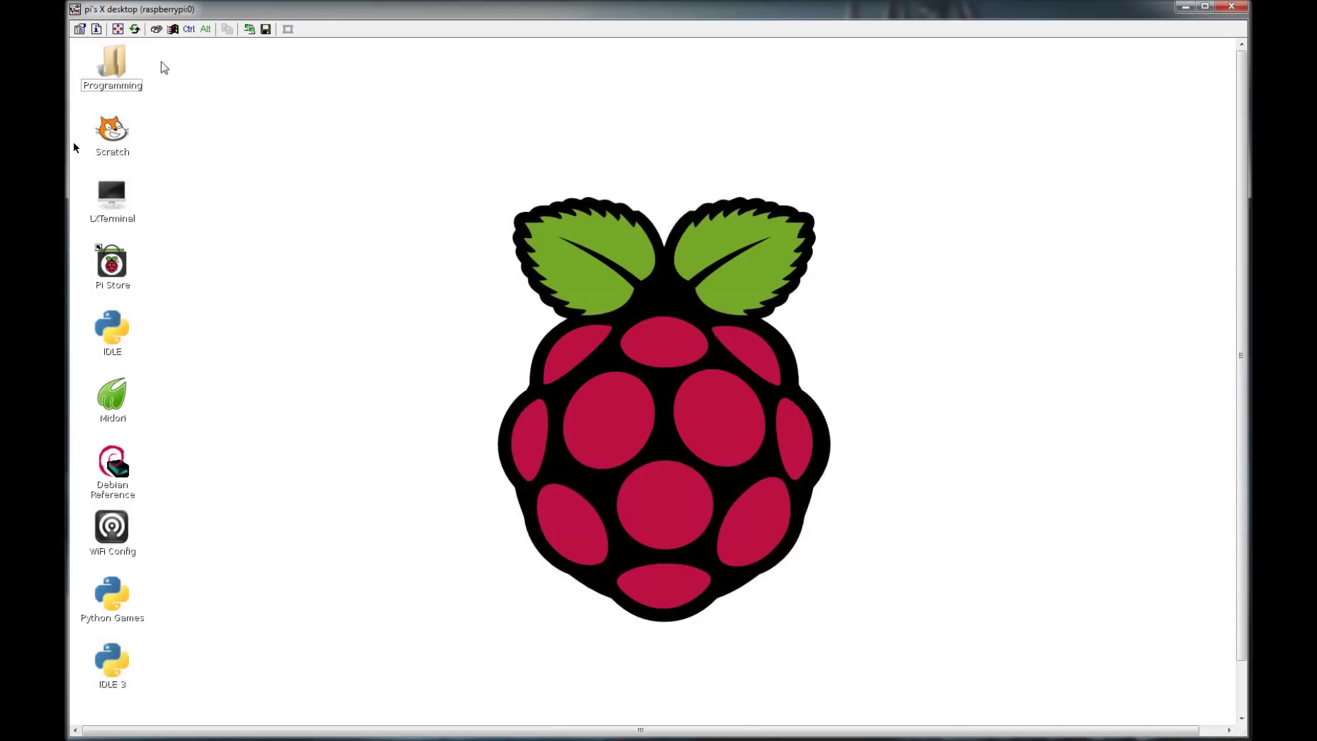
{"action": "left_click", "coordinate": [188, 29]}
{"action": "left_click", "coordinate": [112, 32]}
{"action": "left_click", "coordinate": [771, 435]}
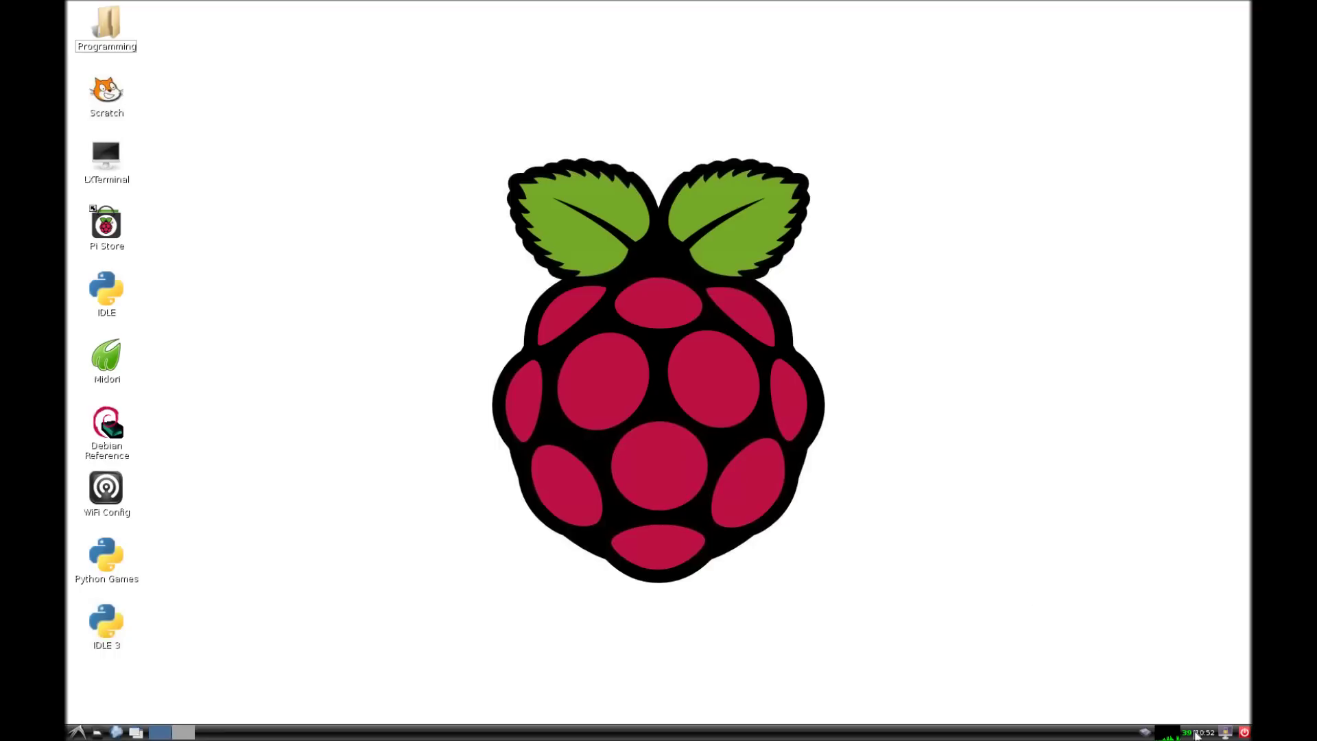
Launch Midori and open YouTube from the Google page, scrolling down and back up.
{"action": "mouse_move", "coordinate": [1197, 735]}
{"action": "mouse_move", "coordinate": [1146, 736]}
{"action": "left_click", "coordinate": [112, 356]}
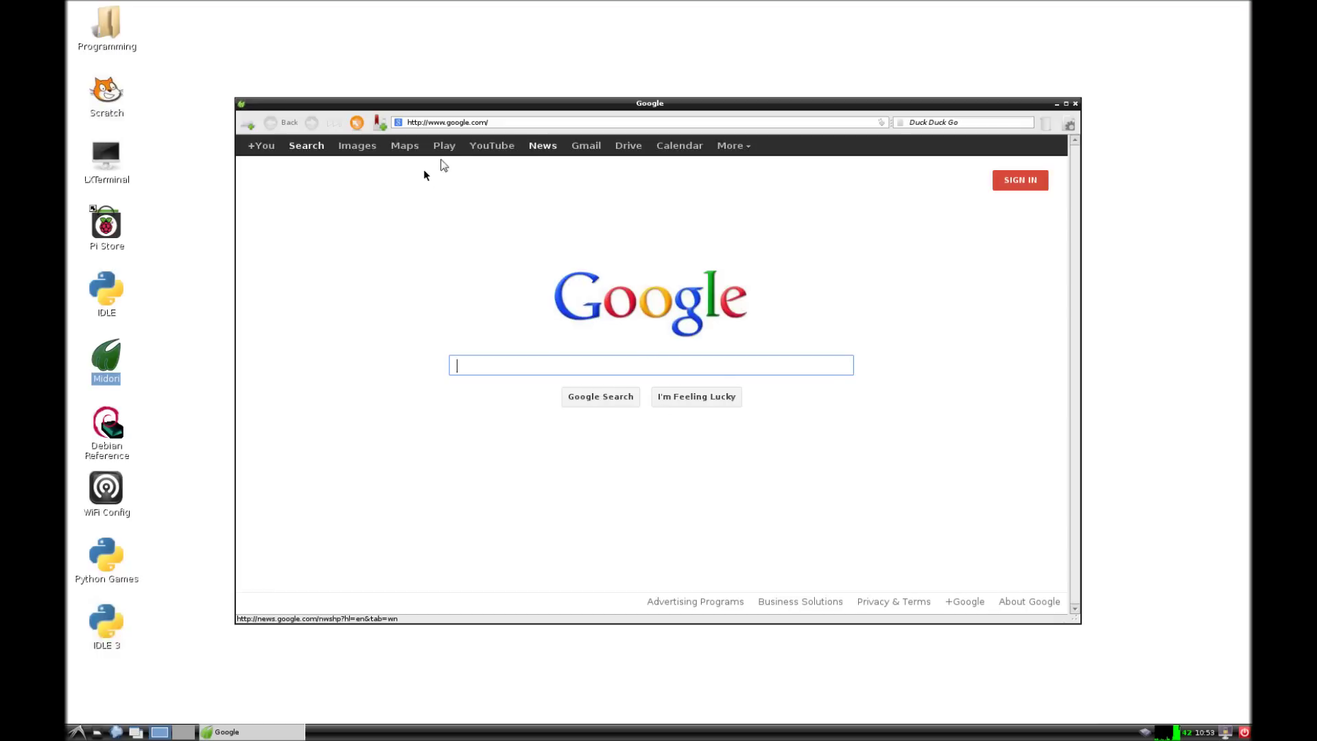
{"action": "left_click", "coordinate": [493, 147]}
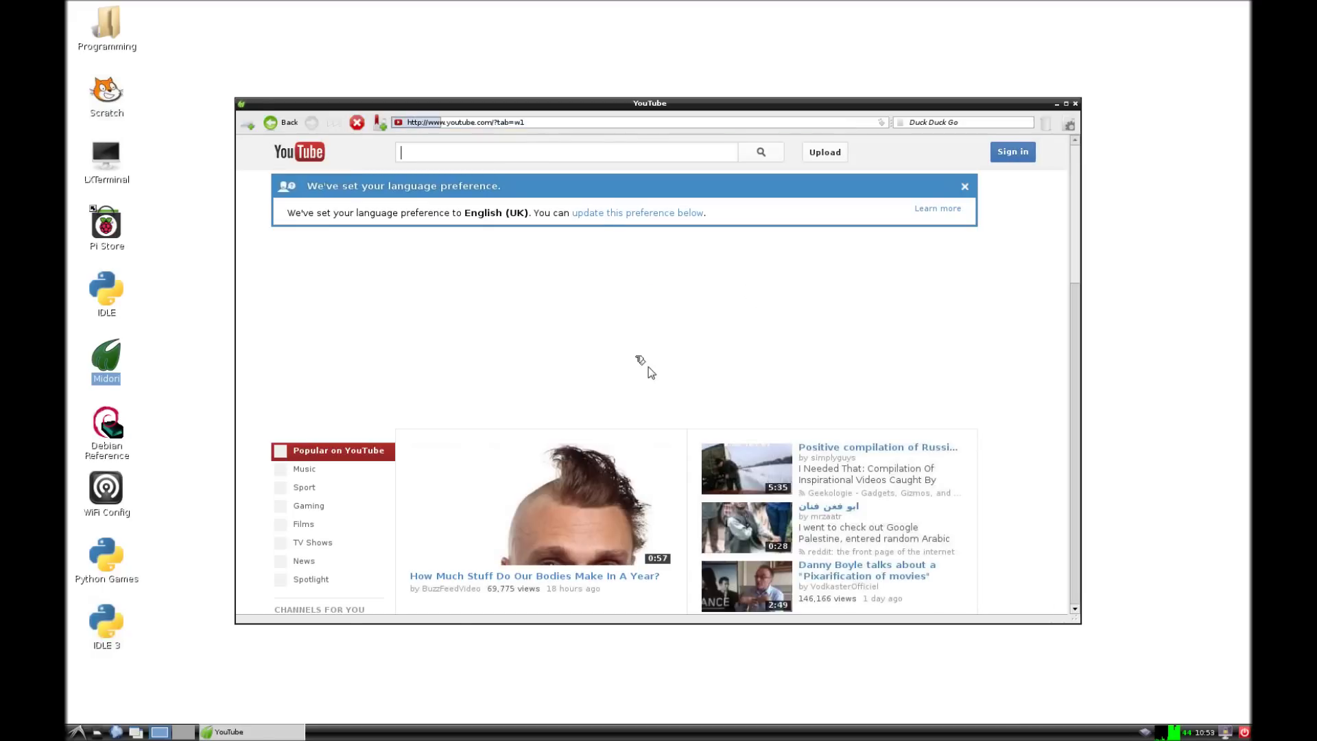
{"action": "scroll", "coordinate": [1072, 286], "scroll_direction": "down", "scroll_amount": 3}
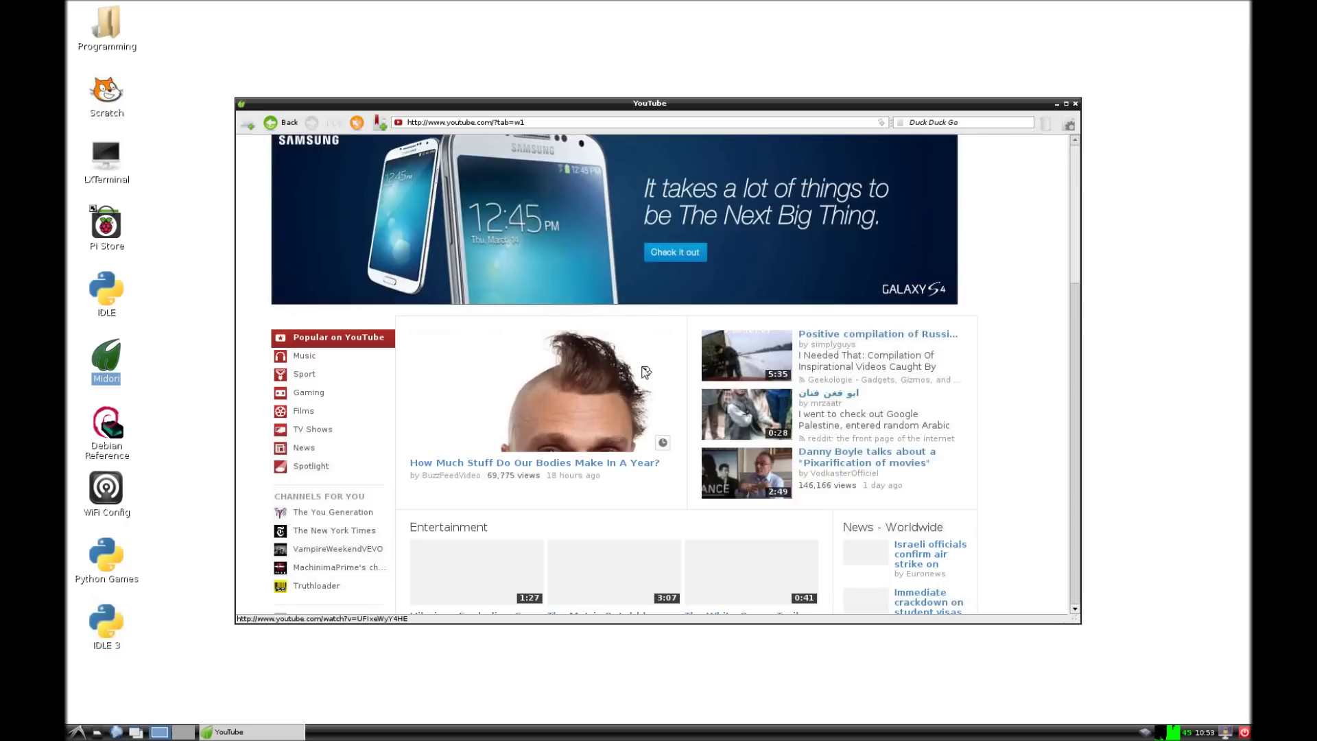
{"action": "scroll", "coordinate": [647, 383], "scroll_direction": "up", "scroll_amount": 3}
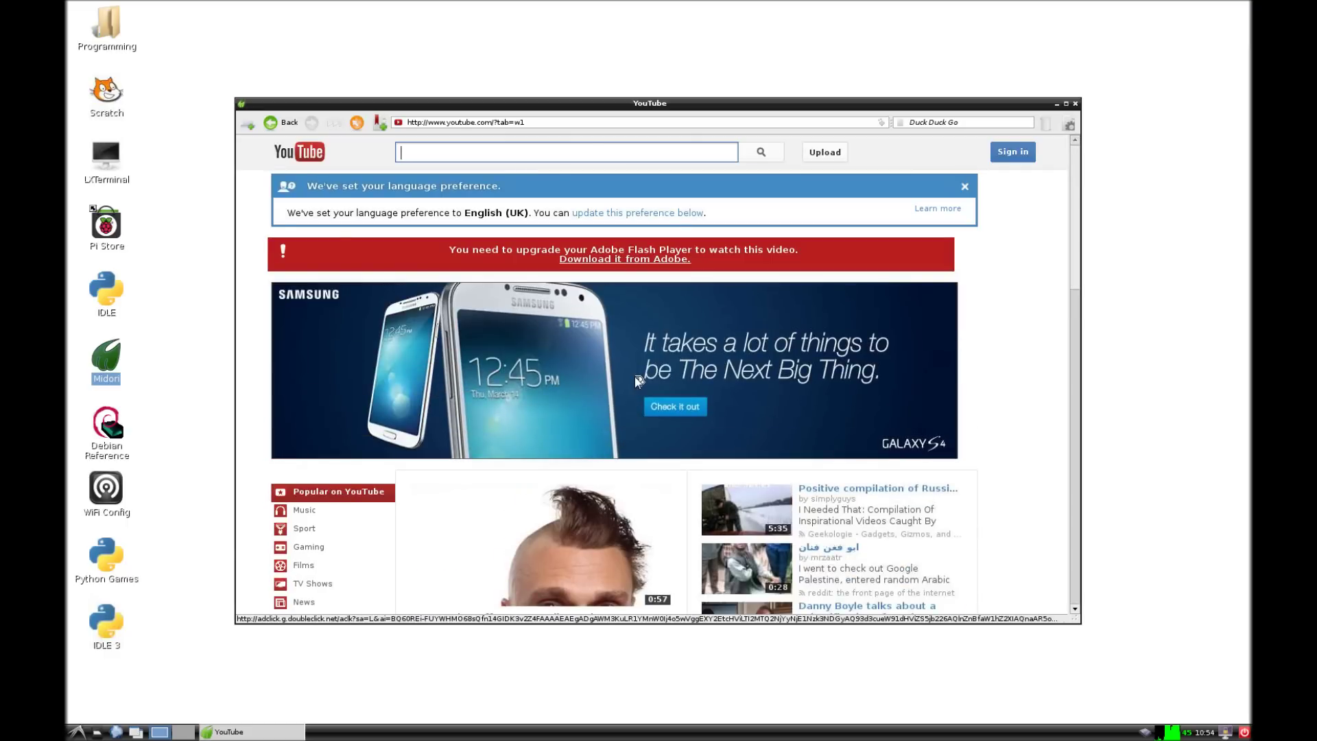
Scroll through the YouTube page again, then switch to the empty second desktop.
{"action": "scroll", "coordinate": [673, 384], "scroll_direction": "down", "scroll_amount": 2}
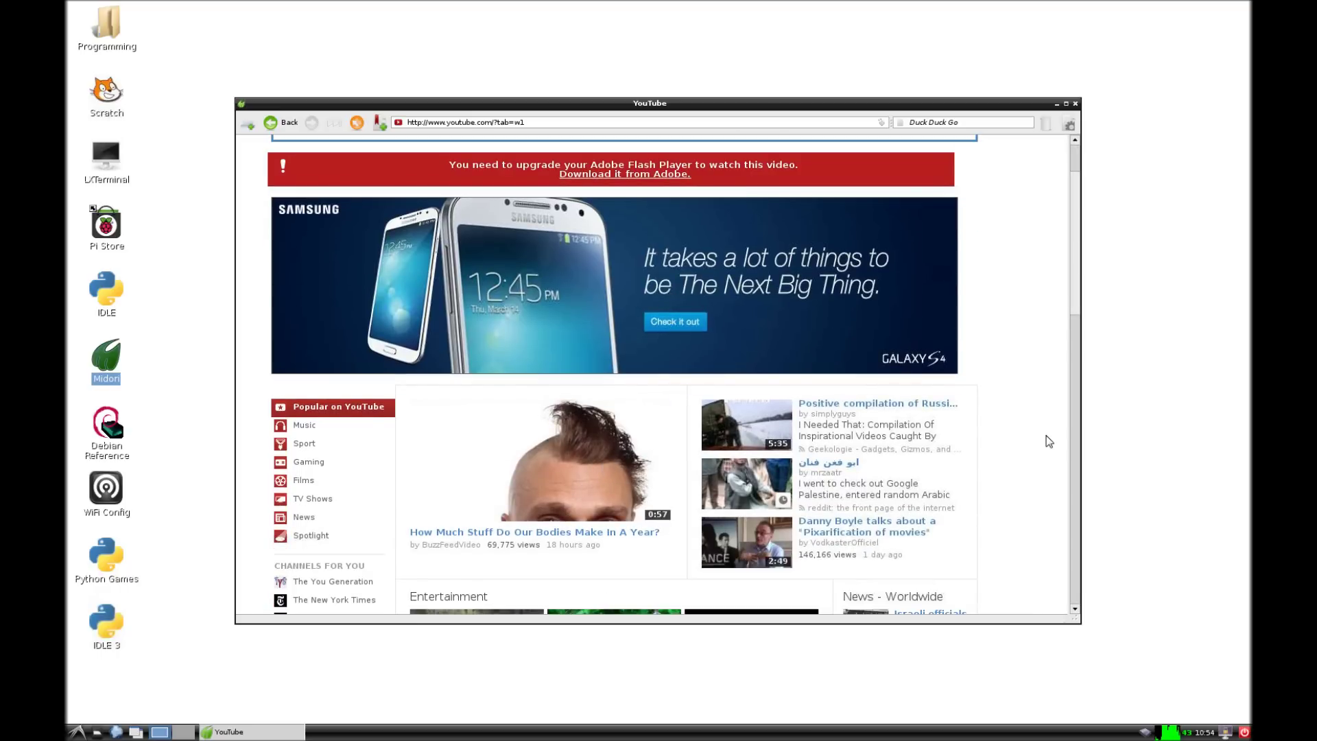
{"action": "scroll", "coordinate": [1020, 419], "scroll_direction": "up", "scroll_amount": 1}
{"action": "scroll", "coordinate": [1020, 419], "scroll_direction": "up", "scroll_amount": 2}
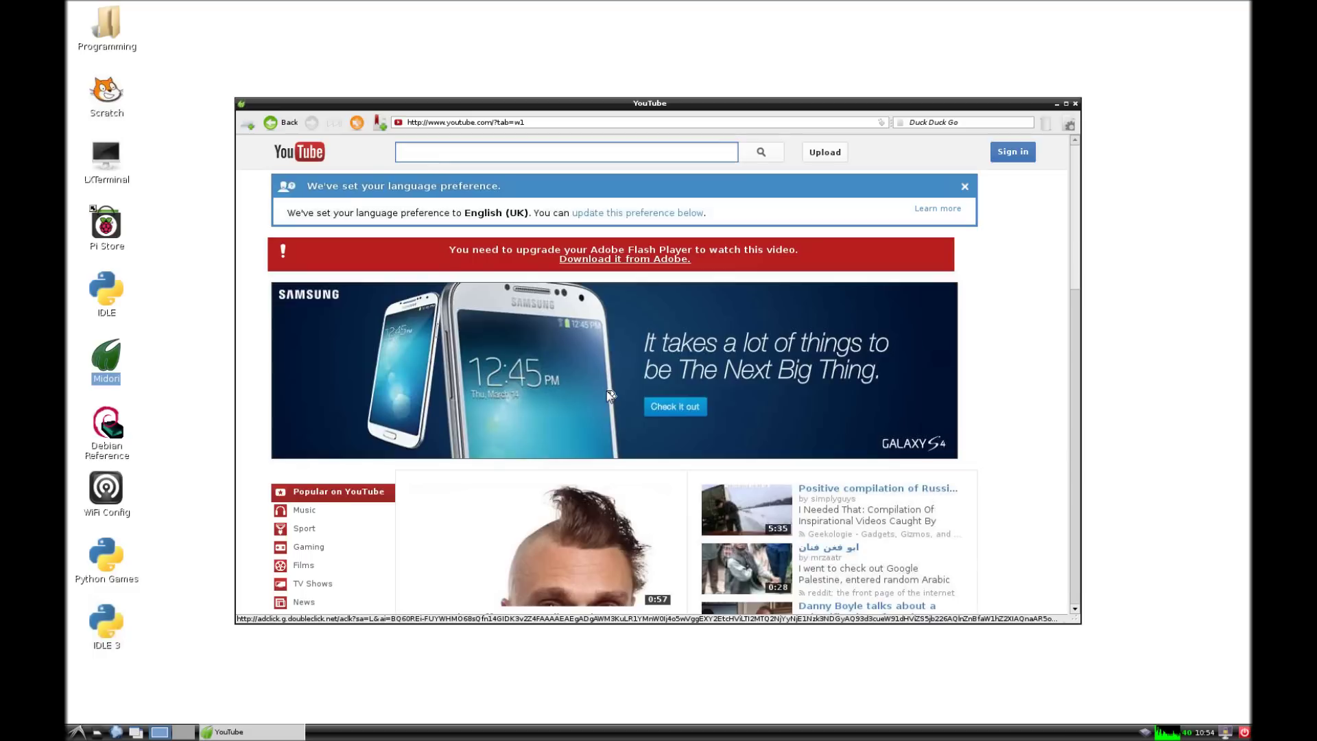
{"action": "scroll", "coordinate": [940, 629], "scroll_direction": "down", "scroll_amount": 1}
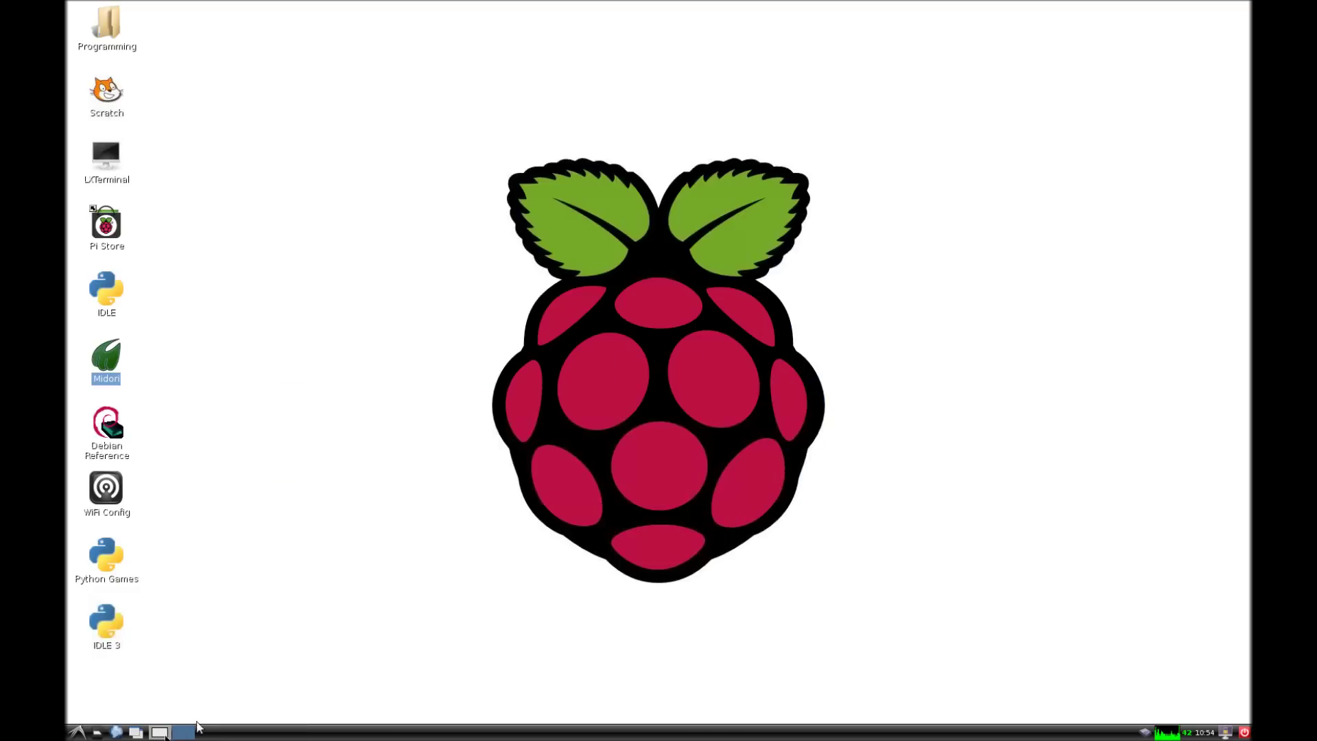
Close Midori on desktop 1, then open Panel Settings, enlarged and moved top-left.
{"action": "left_click", "coordinate": [159, 731]}
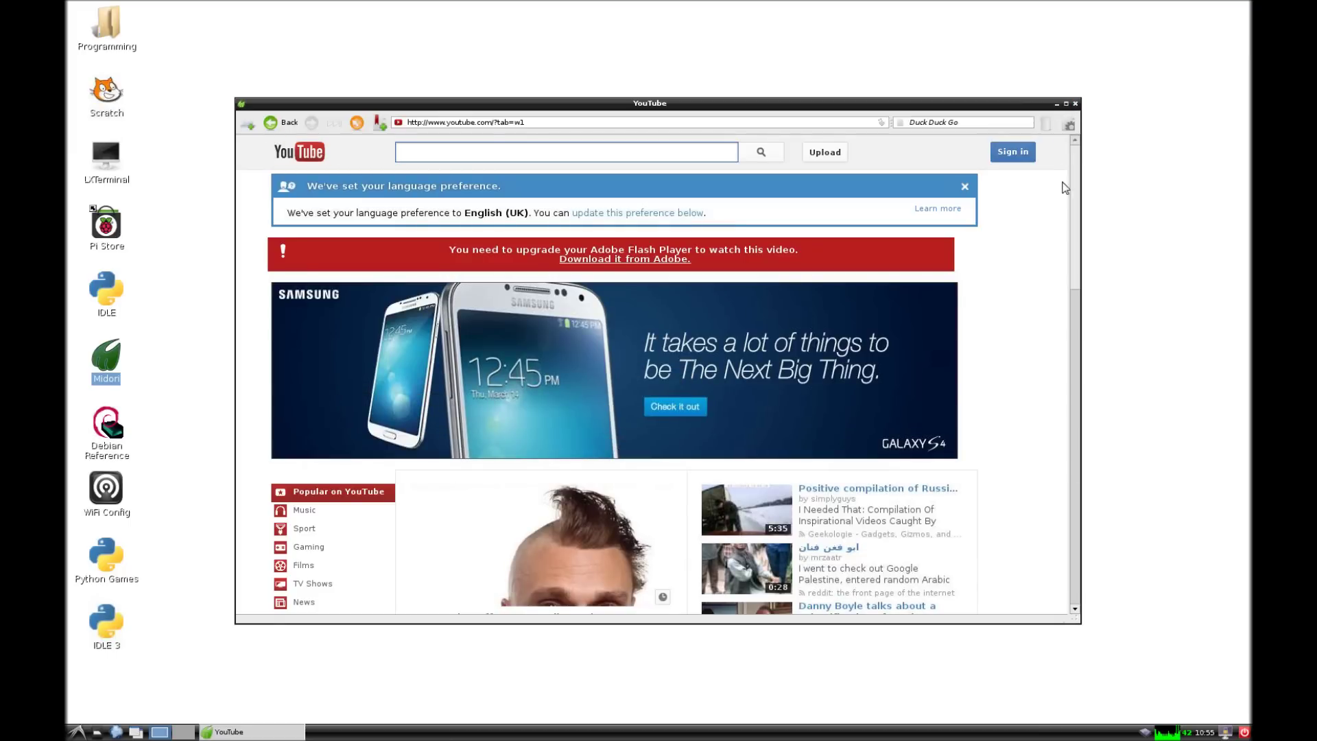
{"action": "left_click", "coordinate": [1075, 104]}
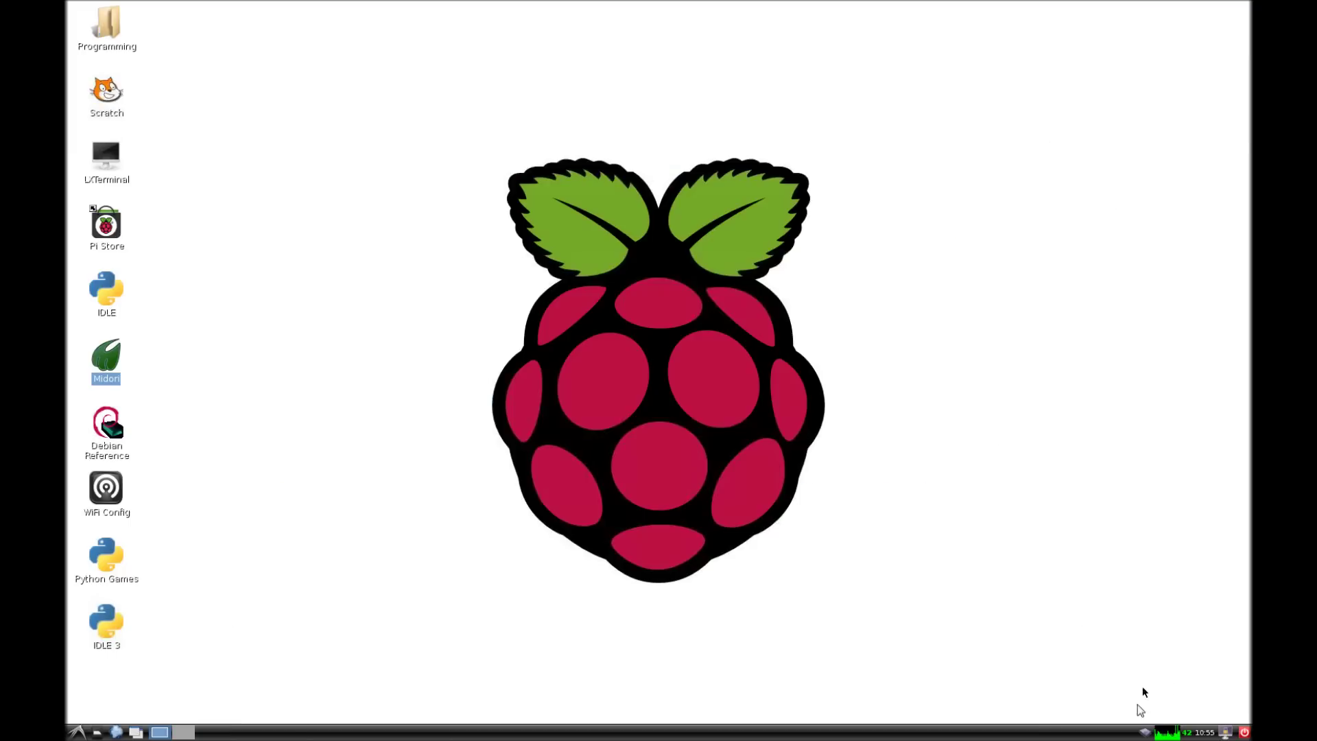
{"action": "right_click", "coordinate": [1118, 737]}
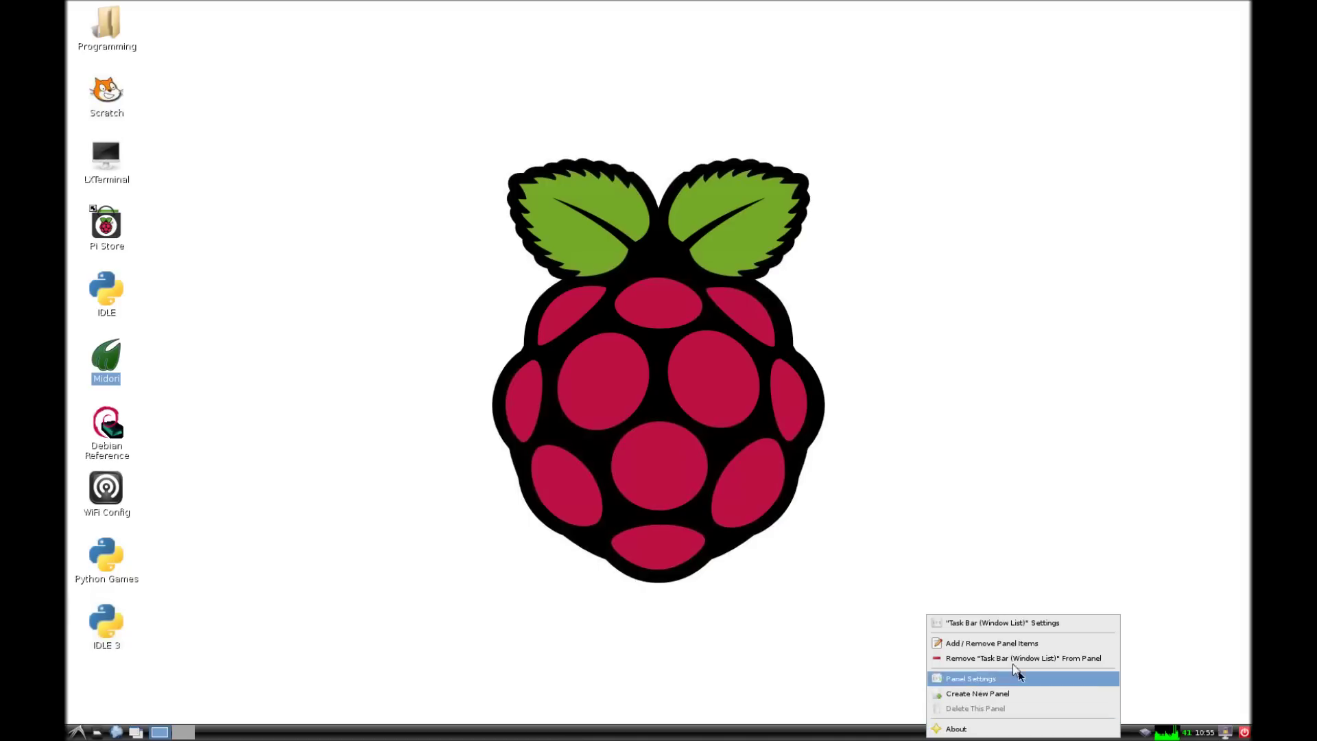
{"action": "left_click", "coordinate": [1043, 647]}
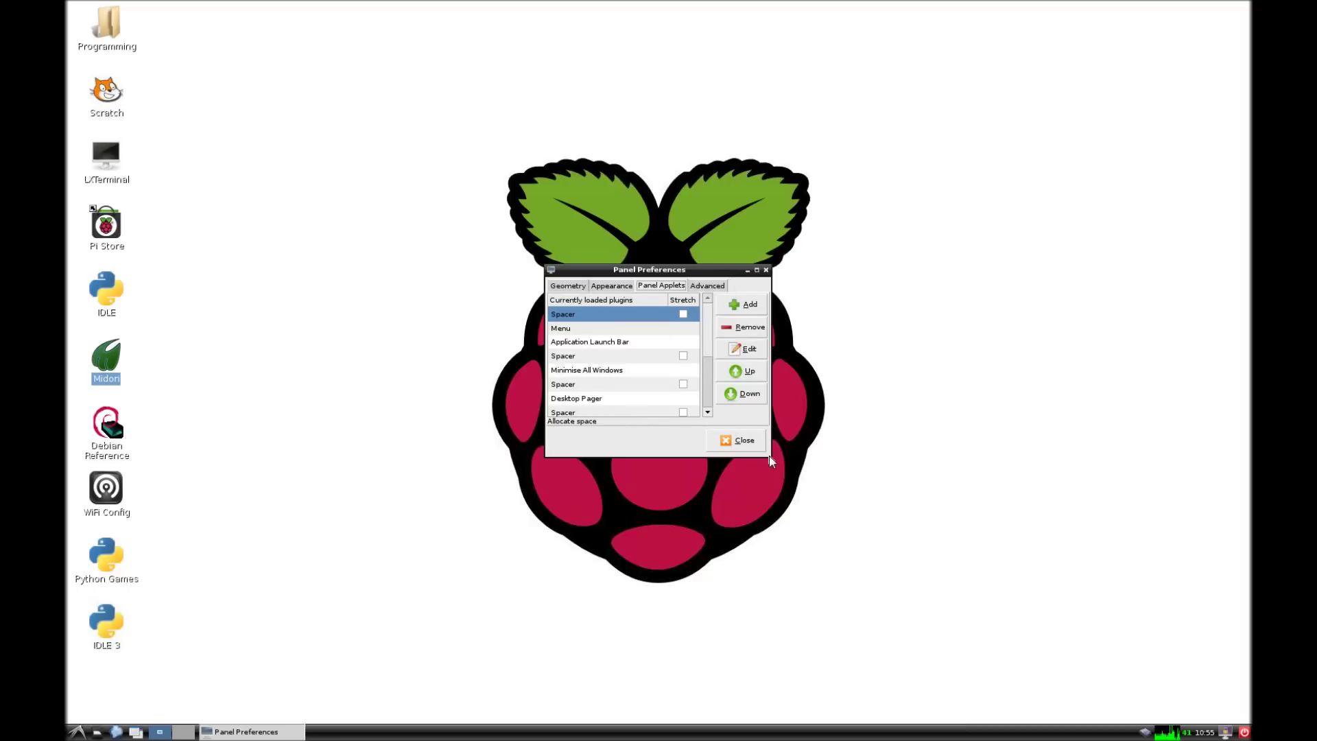
{"action": "left_click_drag", "start_coordinate": [772, 457], "coordinate": [936, 543]}
{"action": "left_click_drag", "start_coordinate": [843, 273], "coordinate": [615, 96]}
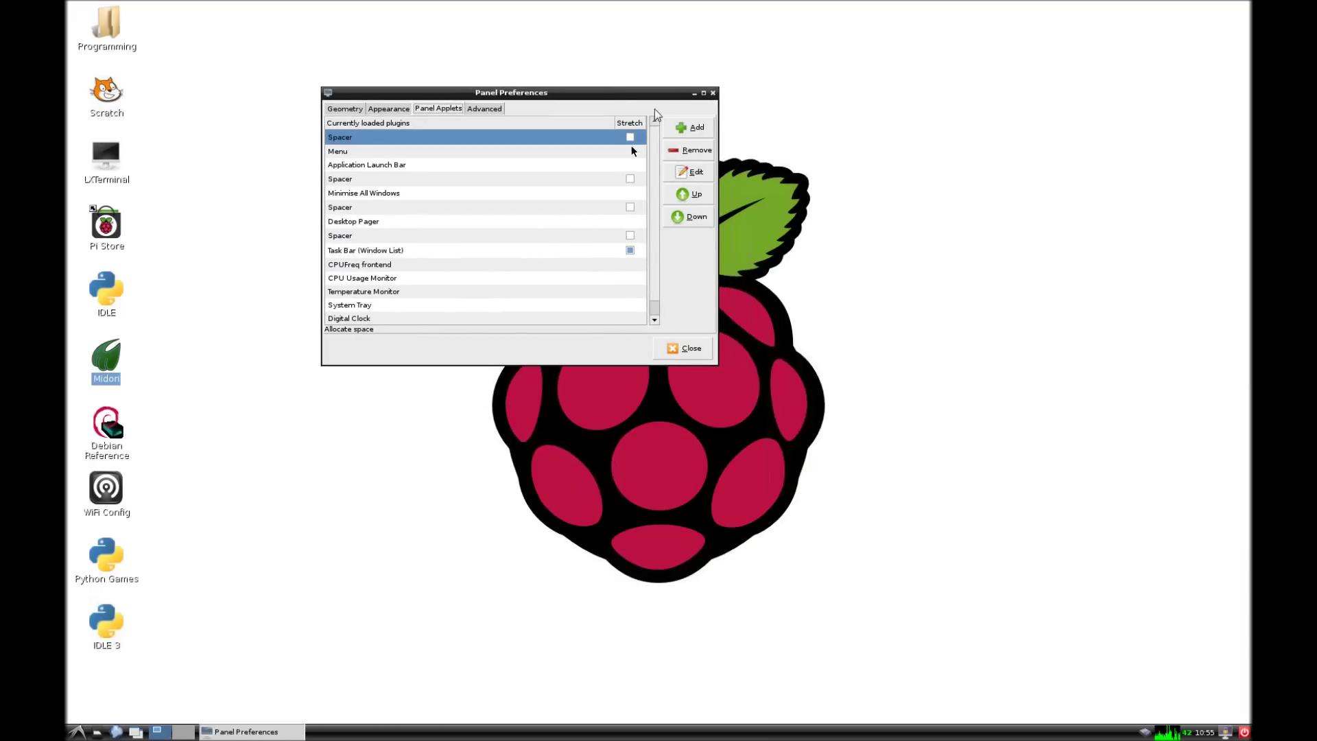
{"action": "left_click", "coordinate": [691, 128]}
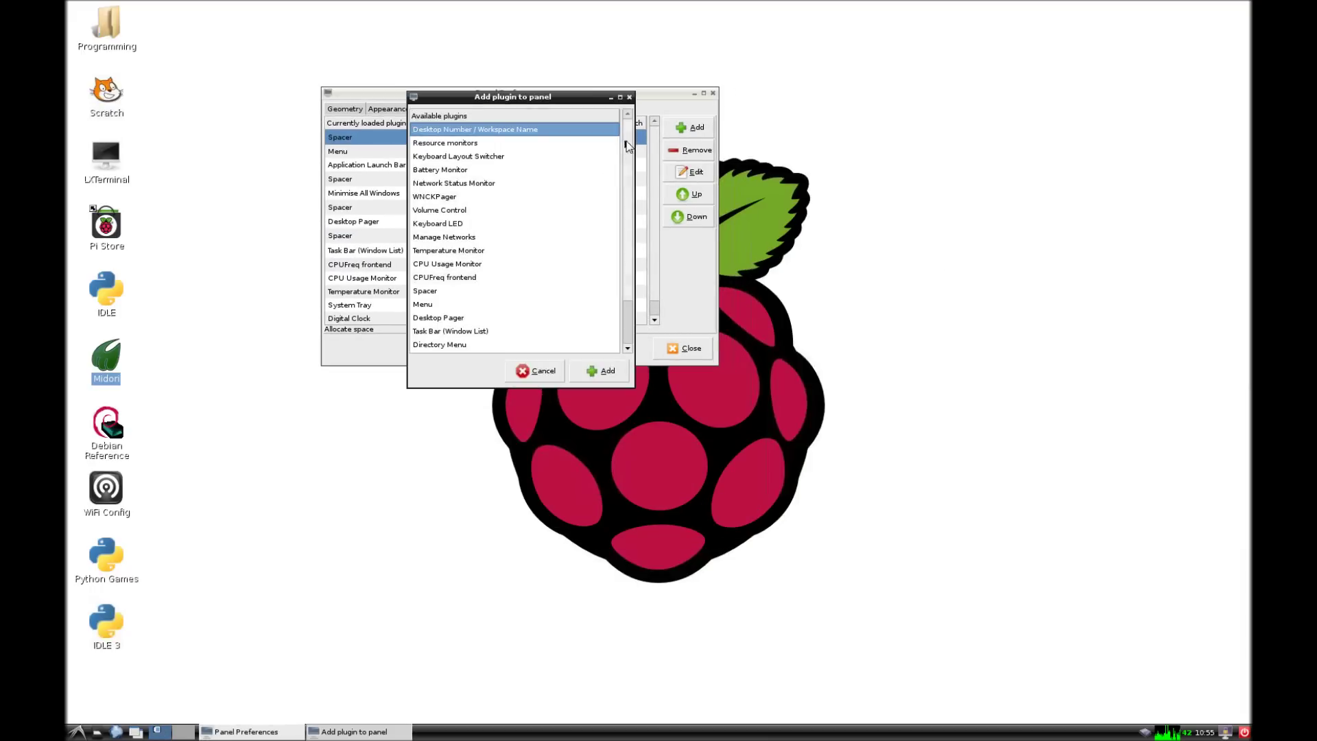
{"action": "scroll", "coordinate": [631, 206], "scroll_direction": "down", "scroll_amount": 1}
{"action": "scroll", "coordinate": [627, 274], "scroll_direction": "up", "scroll_amount": 1}
{"action": "key", "text": "Down"}
{"action": "left_click", "coordinate": [629, 98]}
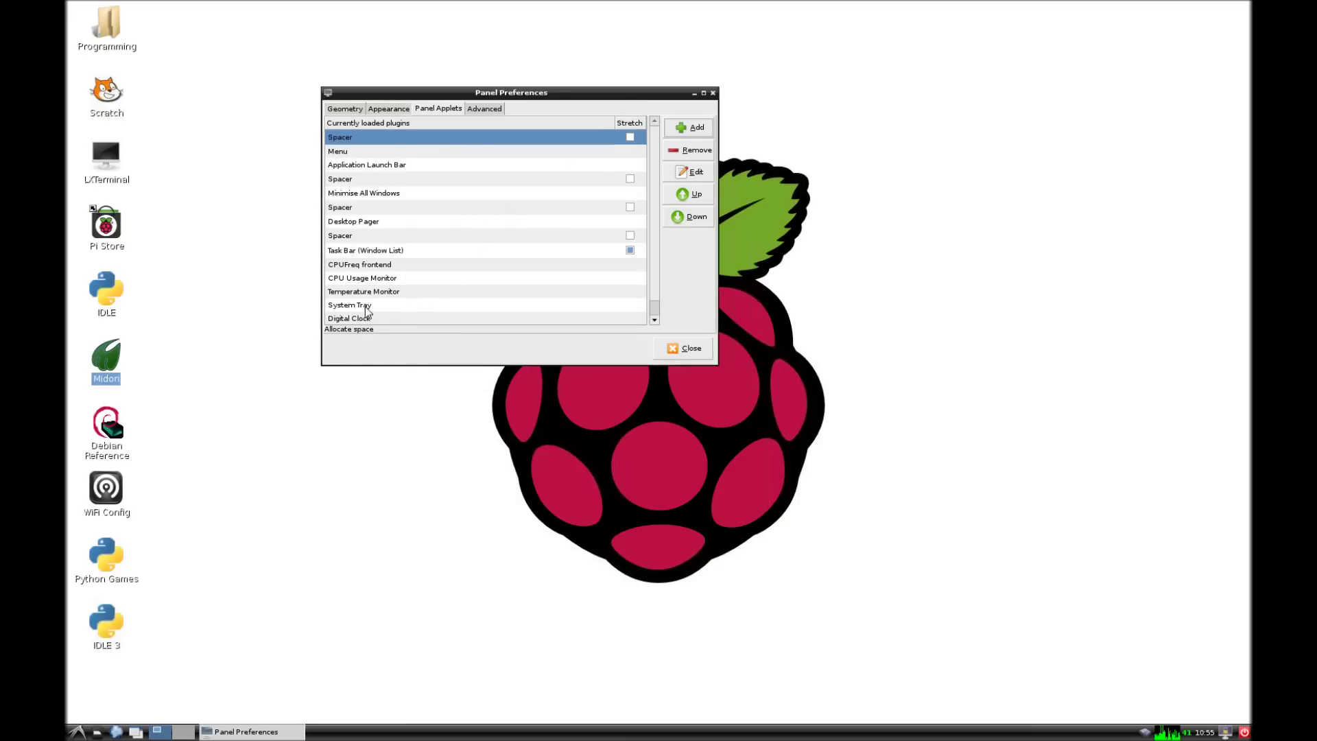
{"action": "left_click", "coordinate": [360, 265]}
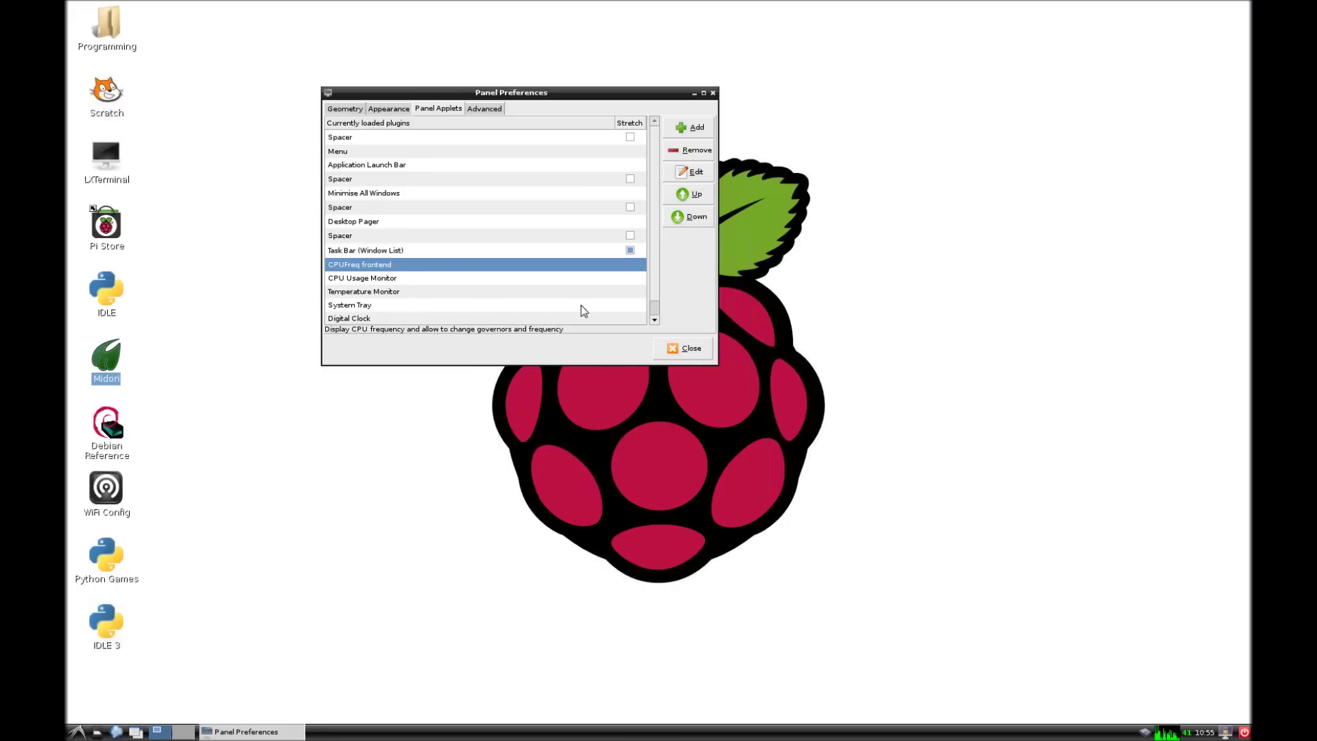
{"action": "mouse_move", "coordinate": [1143, 733]}
{"action": "left_click", "coordinate": [398, 291]}
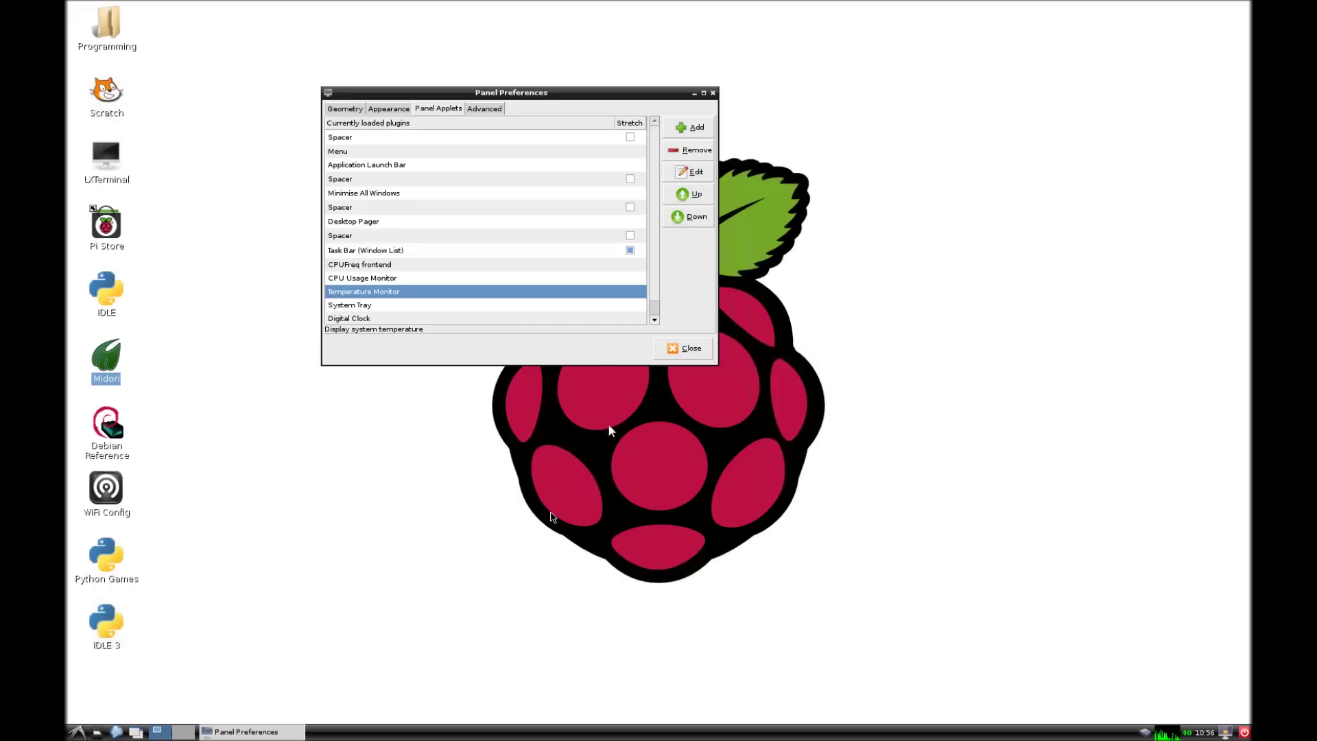
{"action": "left_click", "coordinate": [693, 129]}
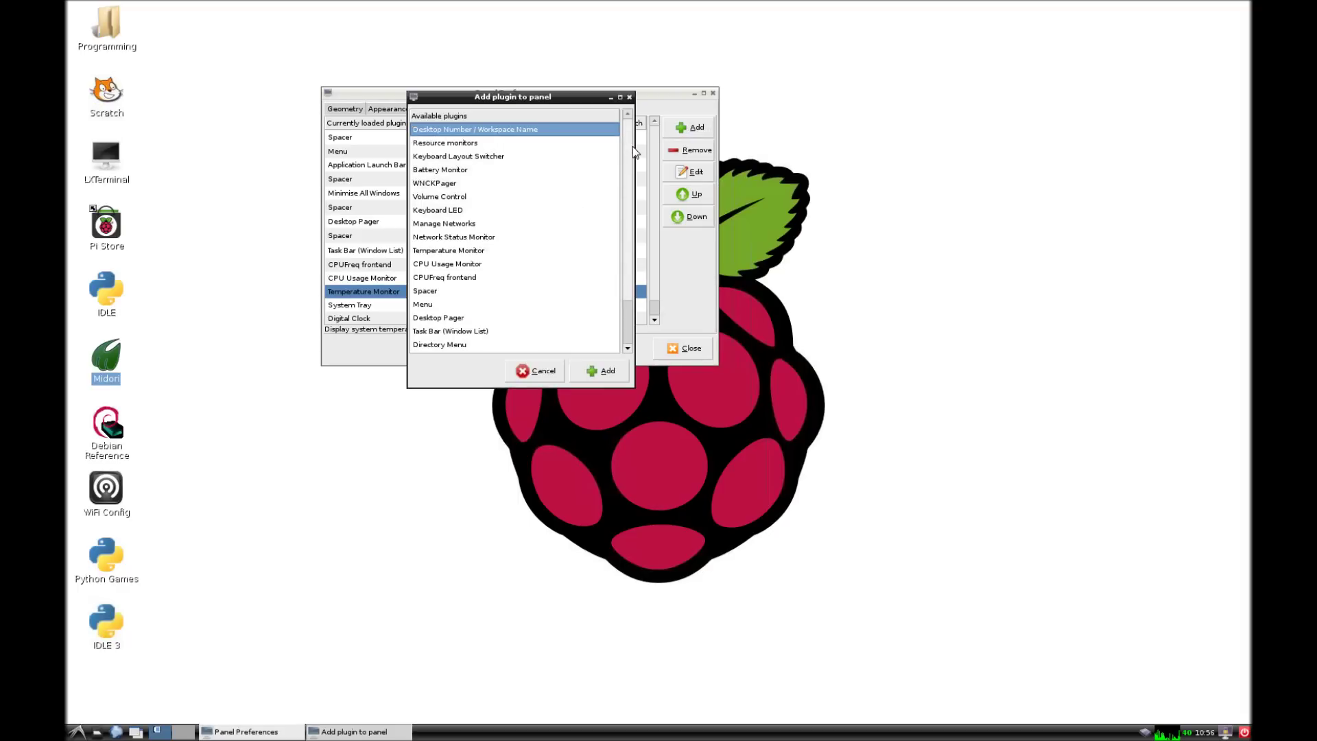
{"action": "scroll", "coordinate": [631, 254], "scroll_direction": "down", "scroll_amount": 2}
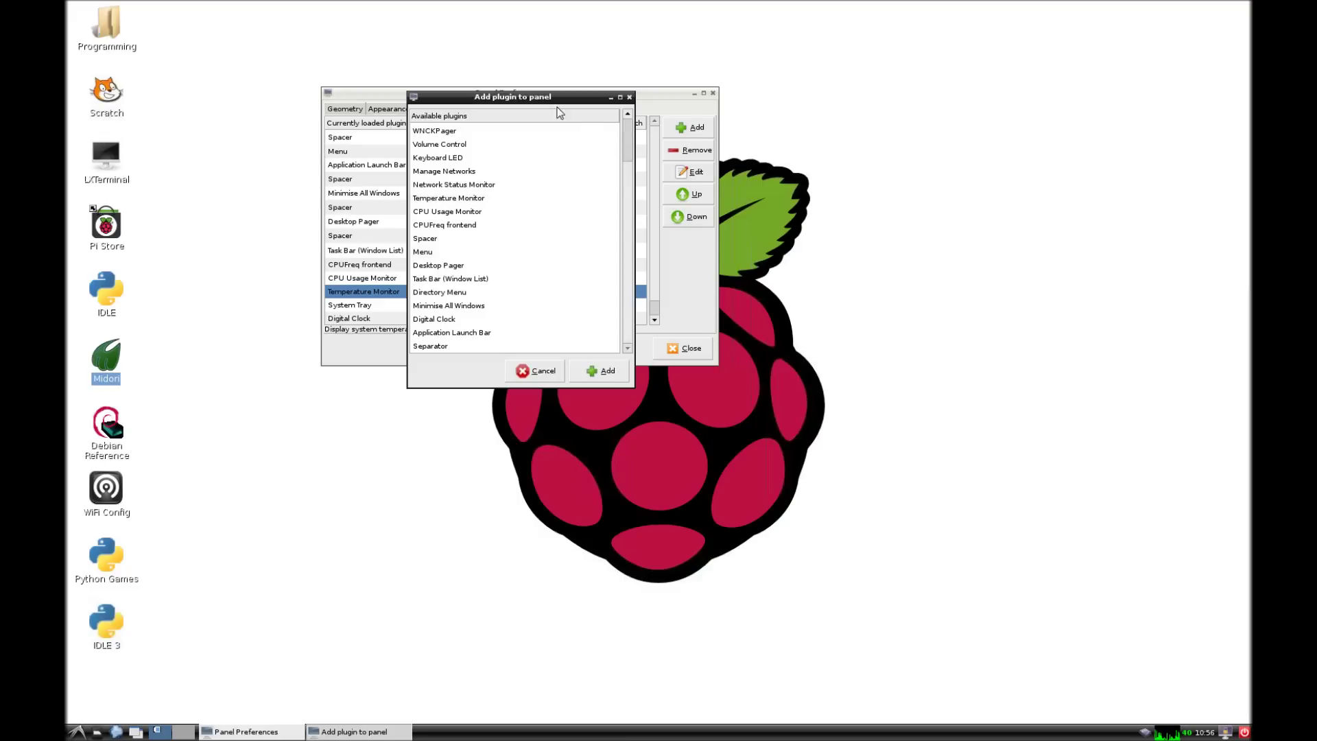
{"action": "left_click", "coordinate": [629, 96]}
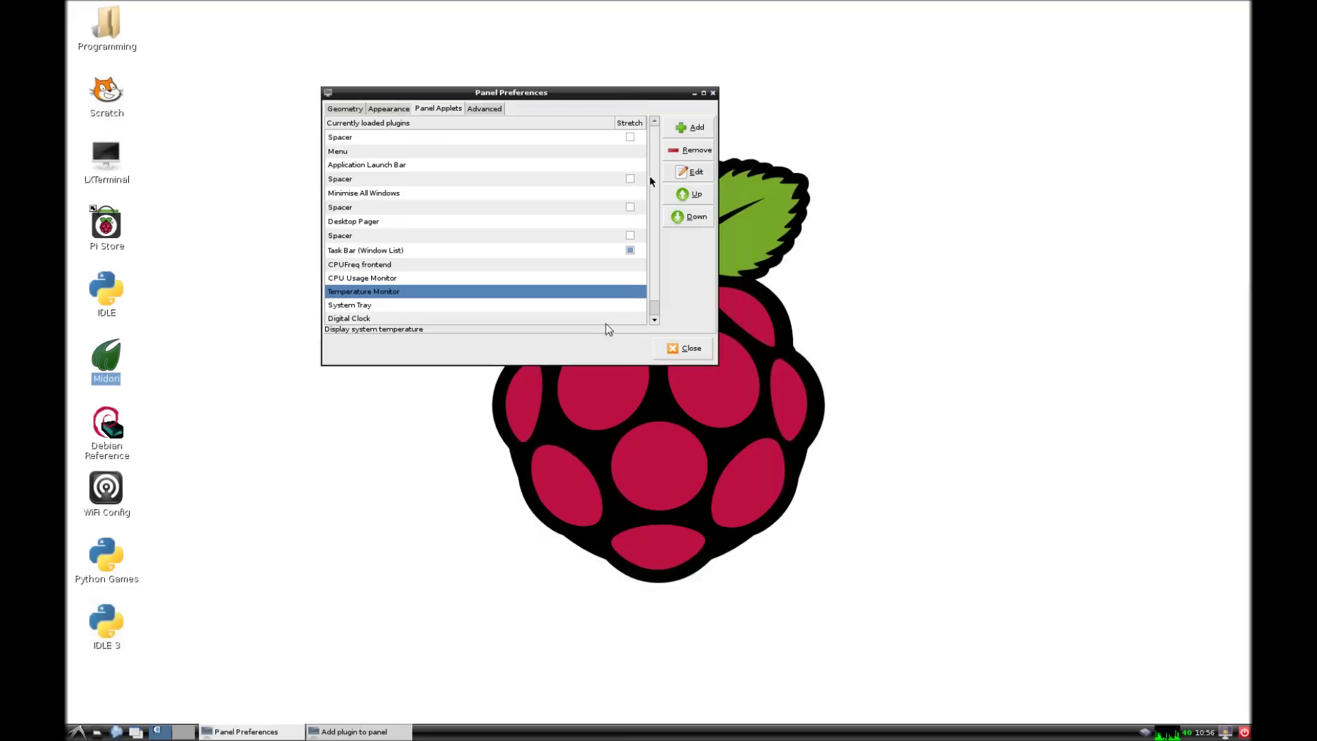
Reopen Panel Preferences through Add/Remove Panel Items and move it up and left.
{"action": "left_click", "coordinate": [685, 351]}
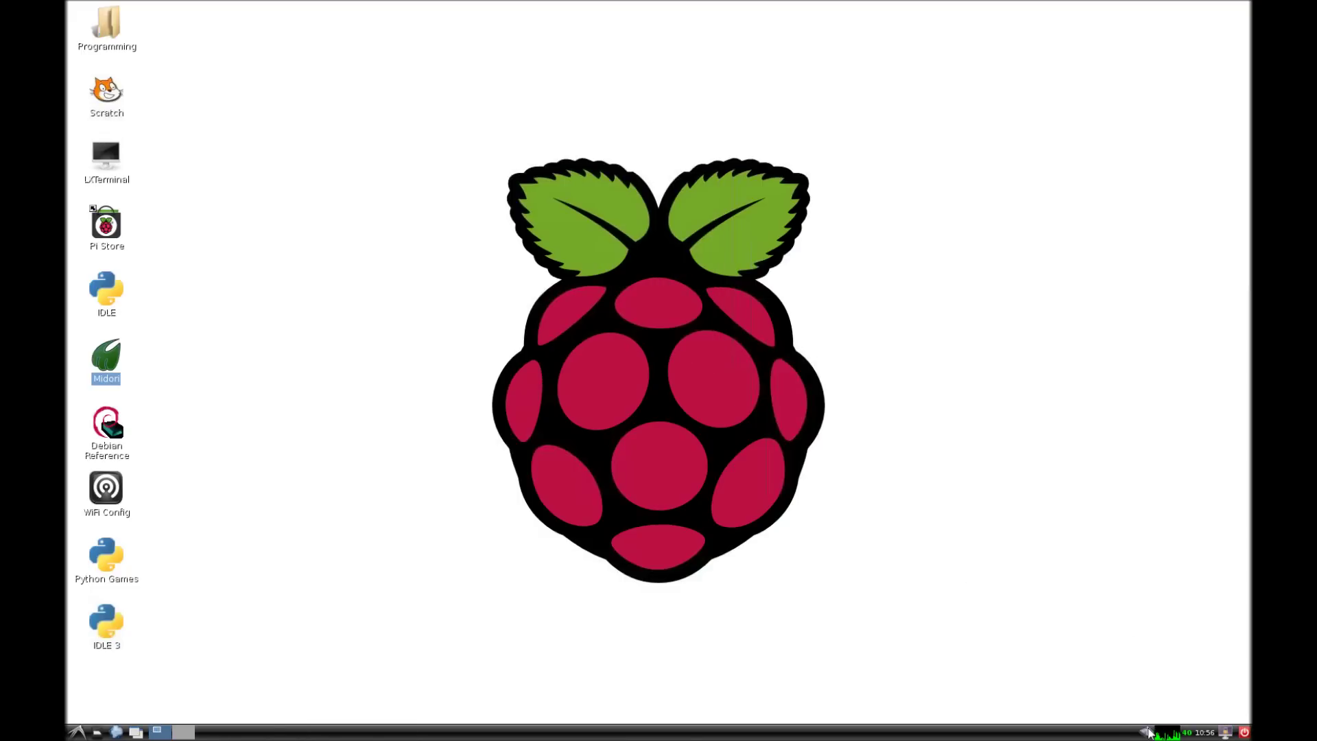
{"action": "right_click", "coordinate": [1081, 736]}
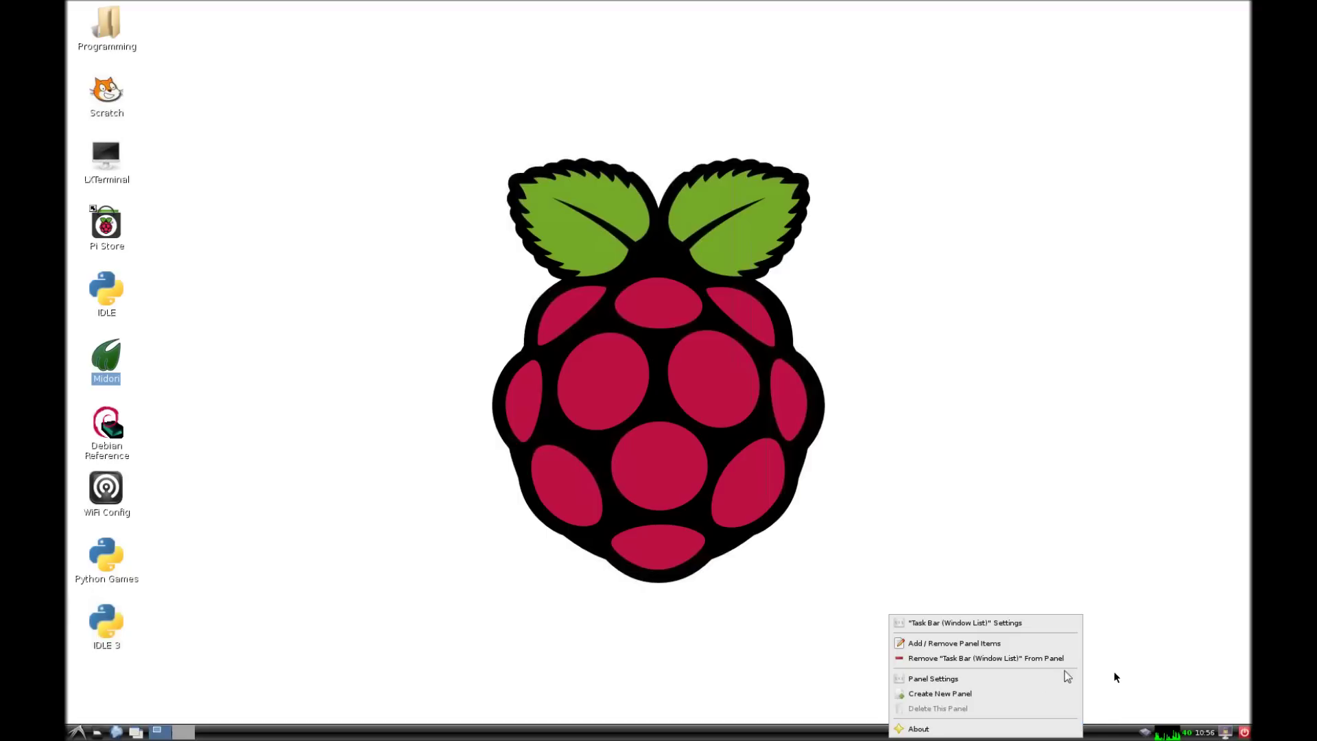
{"action": "left_click", "coordinate": [1001, 645]}
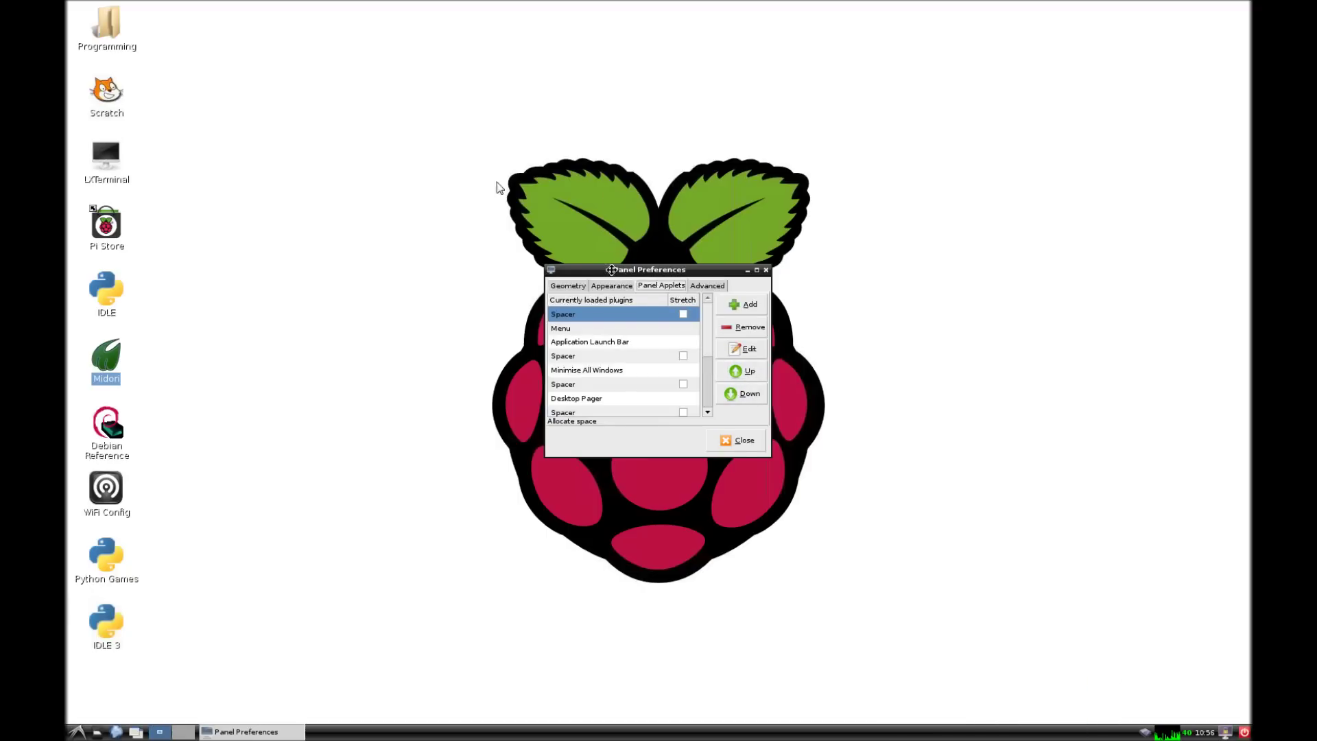
{"action": "left_click_drag", "start_coordinate": [623, 271], "coordinate": [449, 105]}
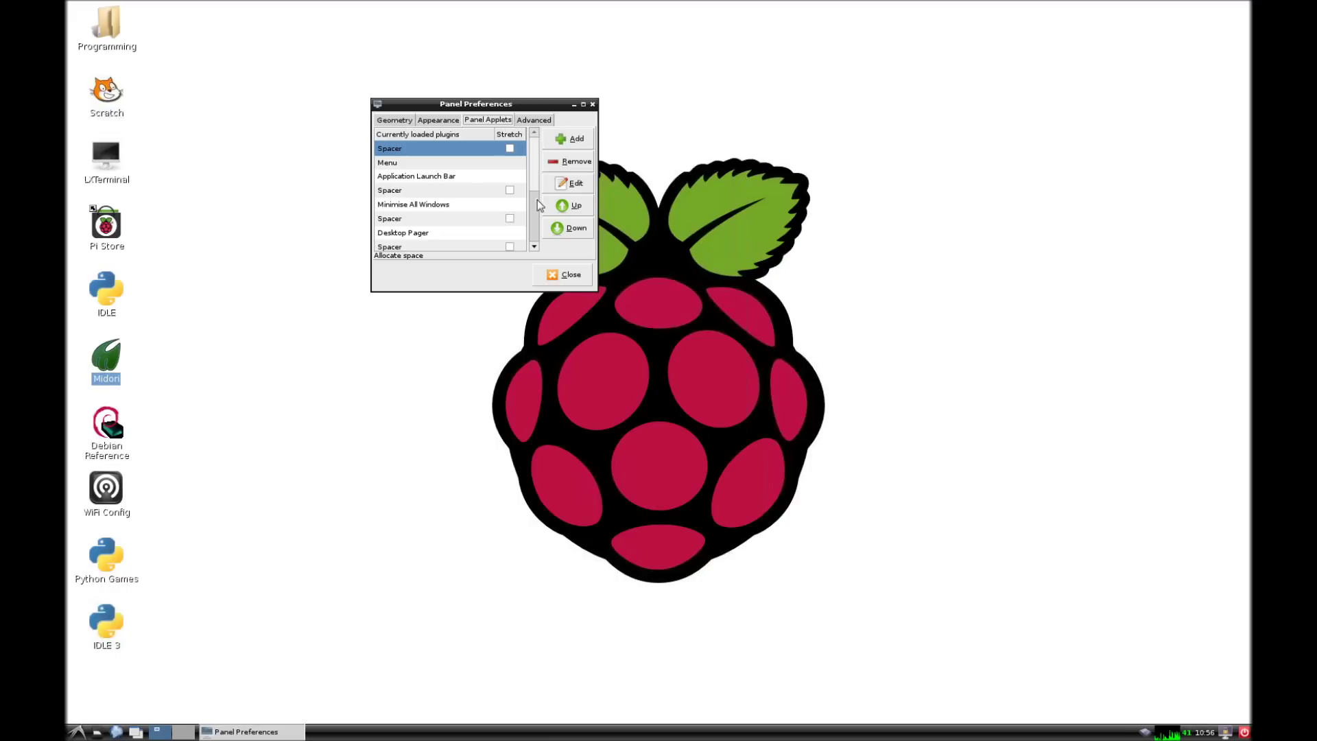
Move CPUFreq frontend below CPU Usage Monitor and back above it, then close preferences.
{"action": "scroll", "coordinate": [536, 202], "scroll_direction": "down", "scroll_amount": 1}
{"action": "scroll", "coordinate": [536, 203], "scroll_direction": "down", "scroll_amount": 3}
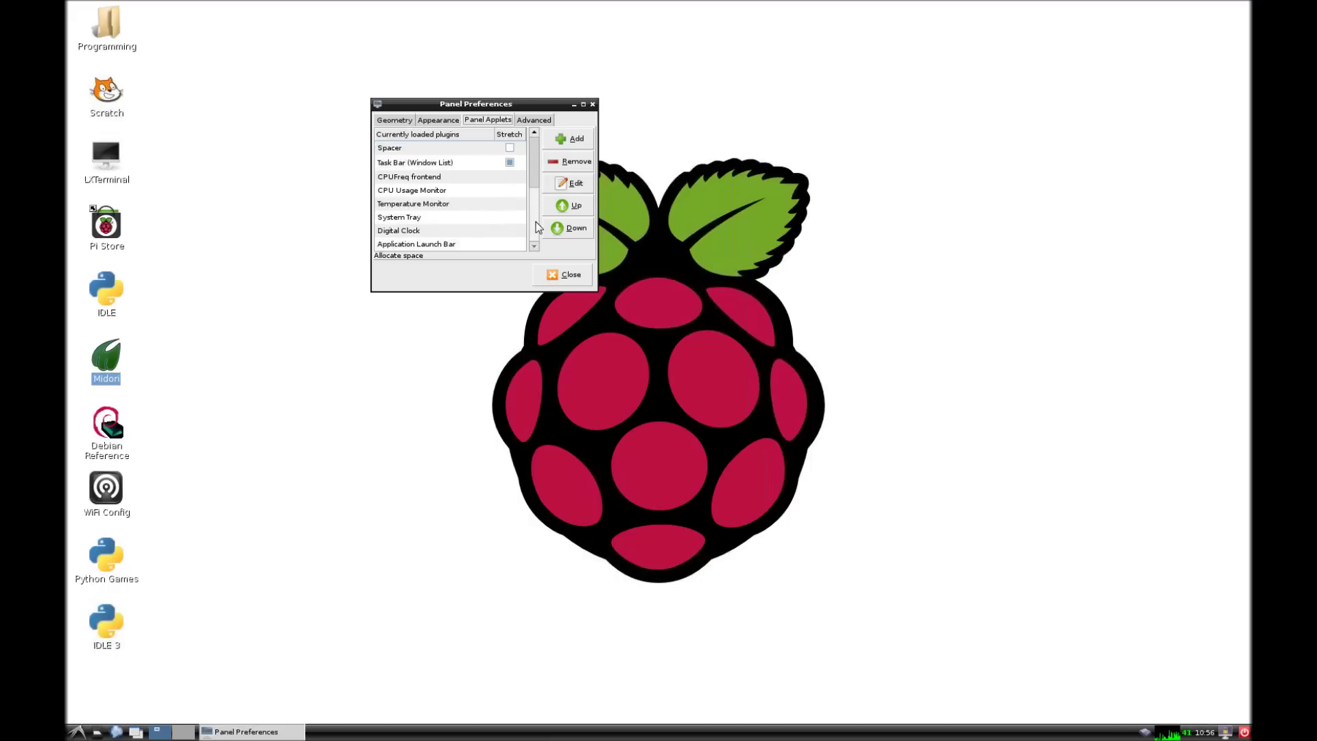
{"action": "left_click", "coordinate": [443, 177]}
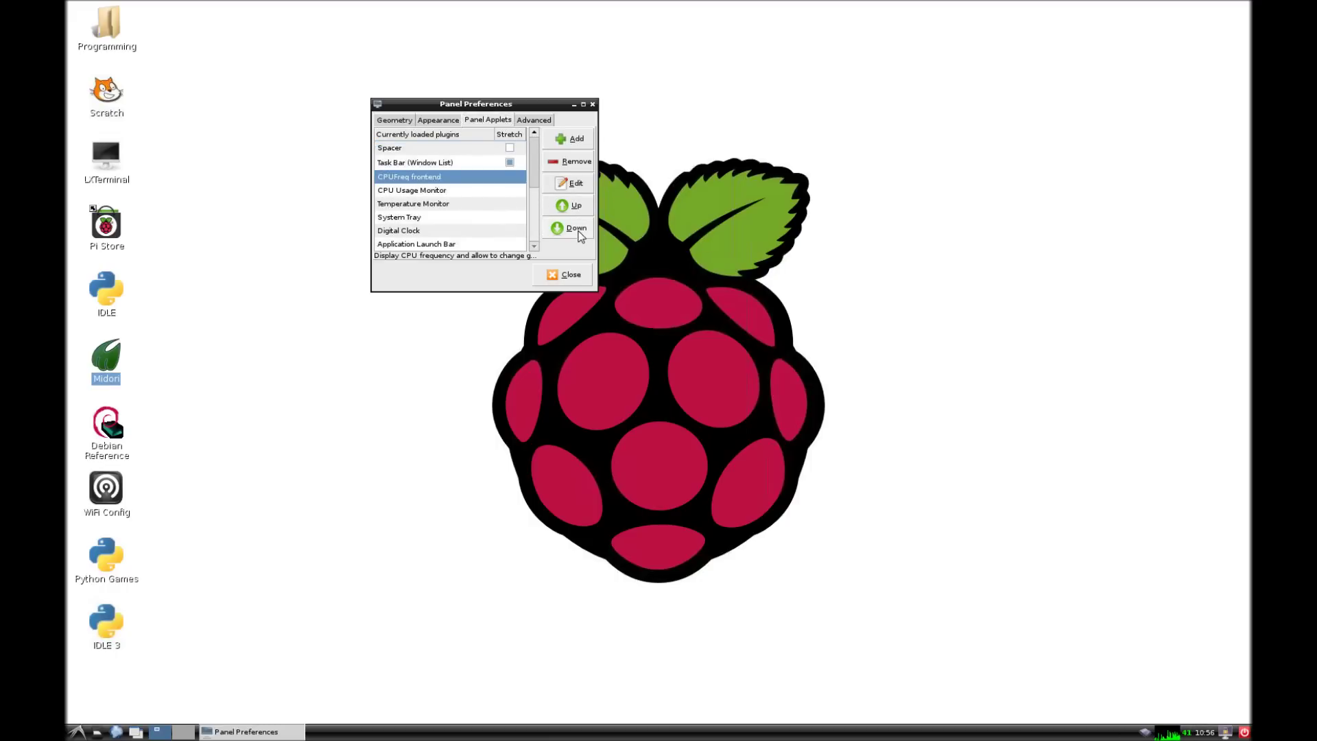
{"action": "left_click", "coordinate": [576, 228]}
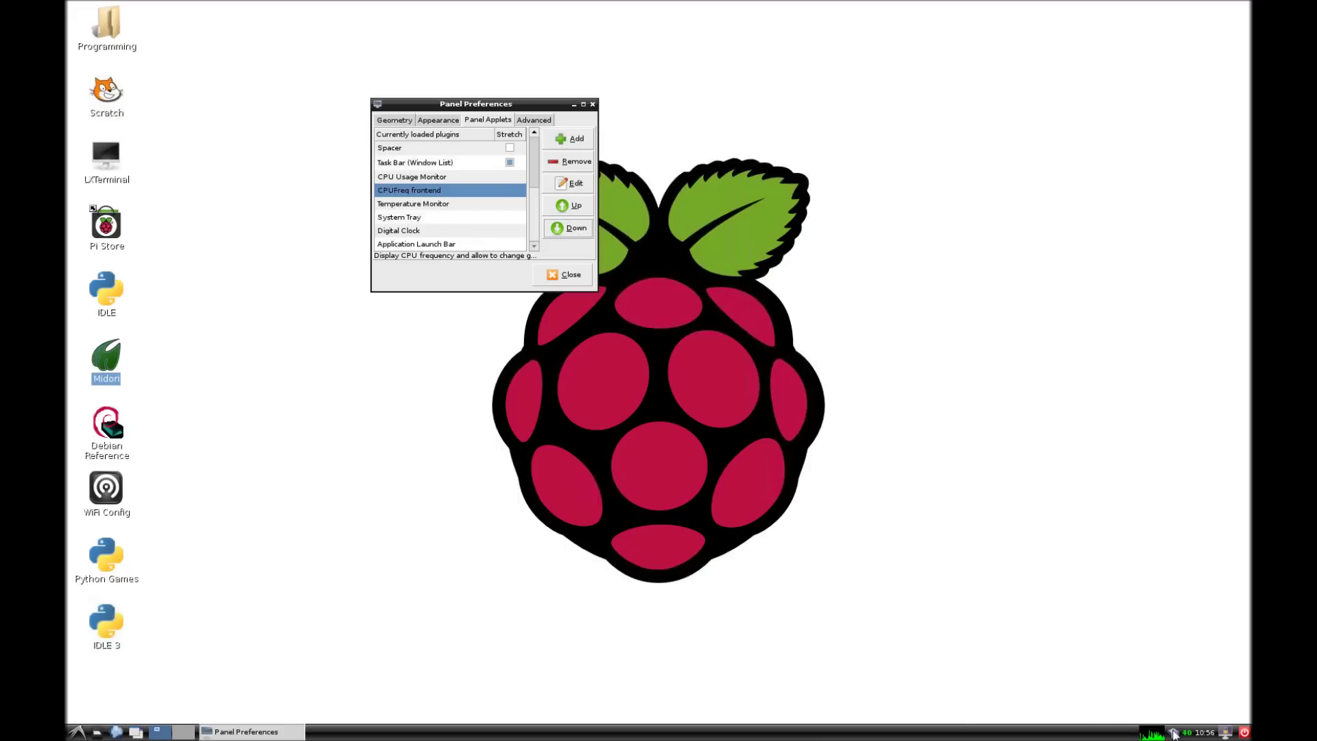
{"action": "left_click", "coordinate": [563, 205]}
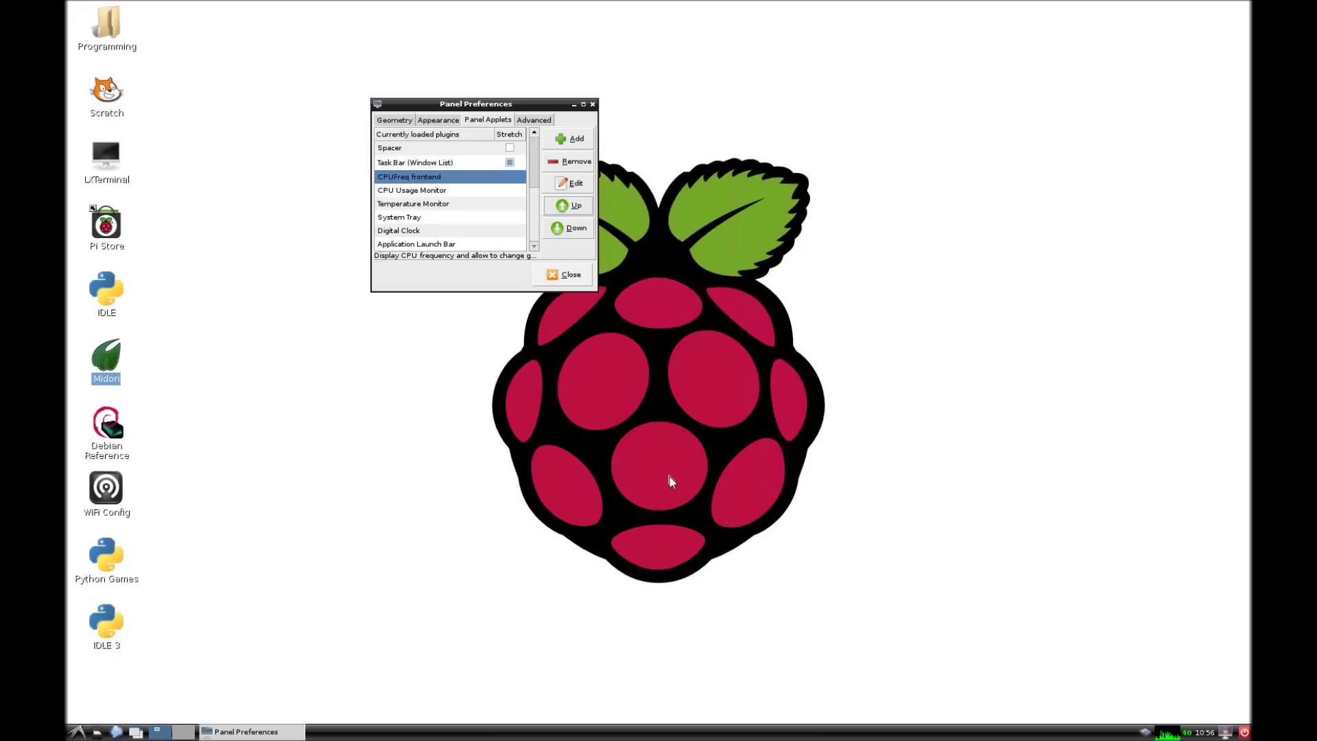
{"action": "left_click", "coordinate": [572, 275]}
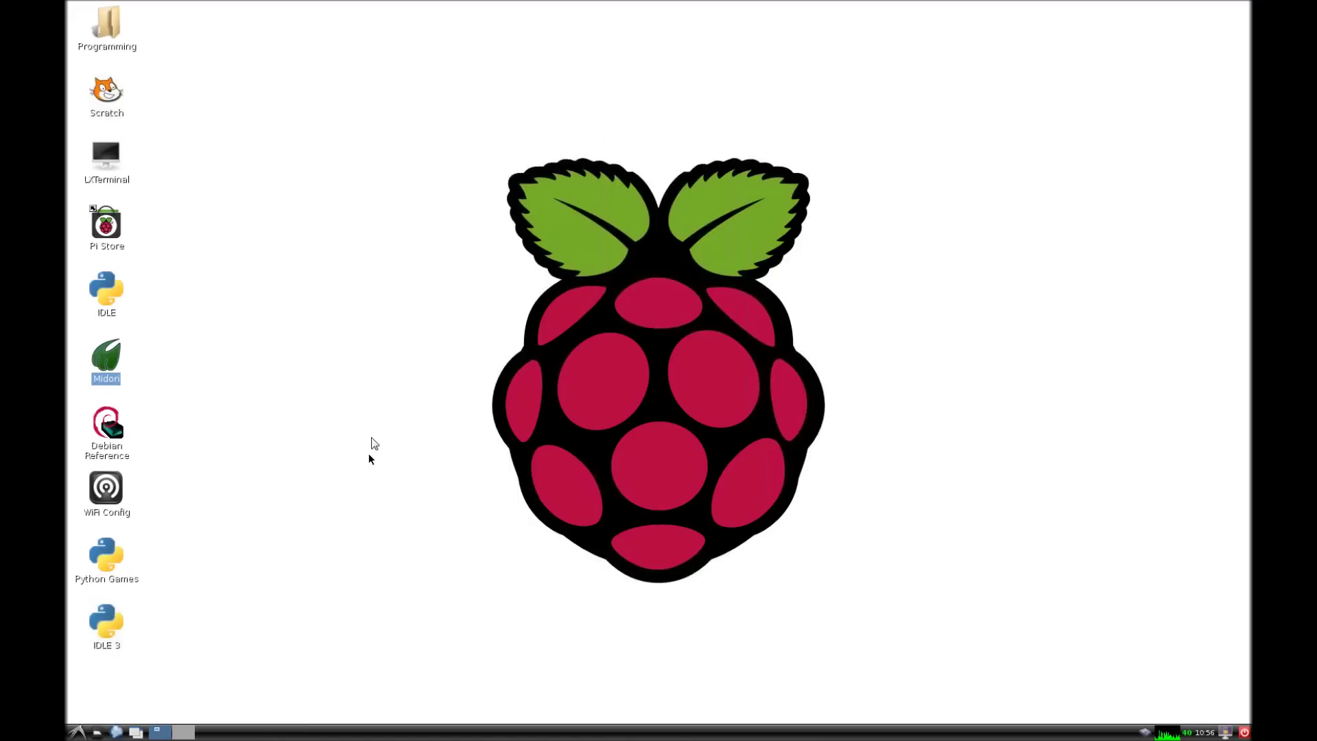